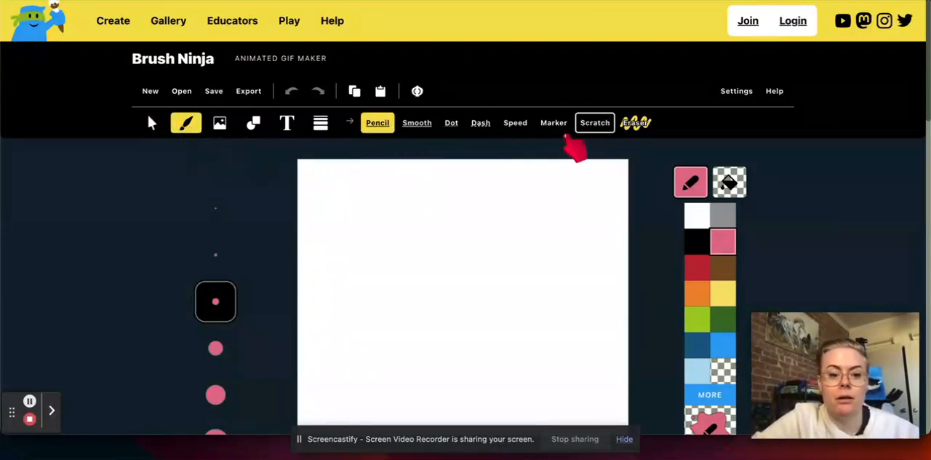
# Draw a short pink curve with the Pencil brush, and a hand outline and a shield-like shape with the Smooth brush
pyautogui.moveTo(316, 228)
pyautogui.mouseDown()
pyautogui.moveTo(337, 208)
pyautogui.moveTo(398, 191)
pyautogui.mouseUp()
pyautogui.click(418, 125)
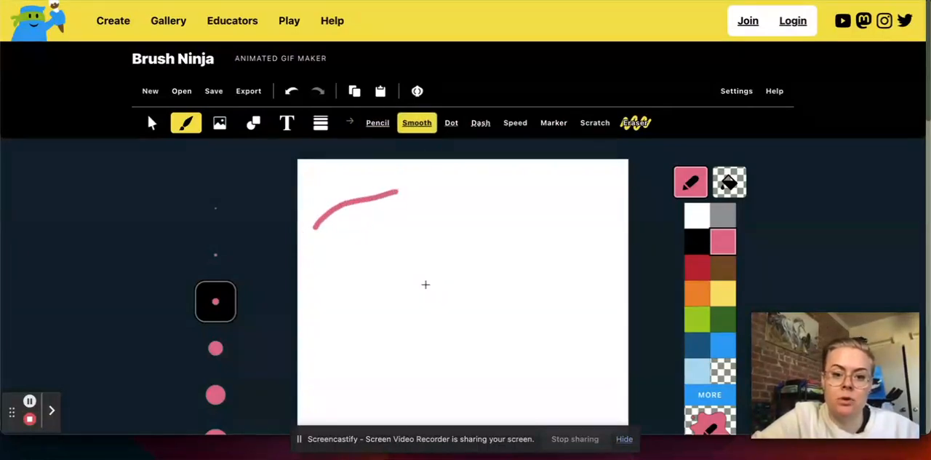
pyautogui.moveTo(423, 277)
pyautogui.mouseDown()
pyautogui.moveTo(467, 187)
pyautogui.moveTo(473, 219)
pyautogui.moveTo(531, 202)
pyautogui.moveTo(499, 240)
pyautogui.moveTo(497, 266)
pyautogui.moveTo(522, 274)
pyautogui.moveTo(464, 289)
pyautogui.moveTo(495, 336)
pyautogui.moveTo(452, 298)
pyautogui.mouseUp()
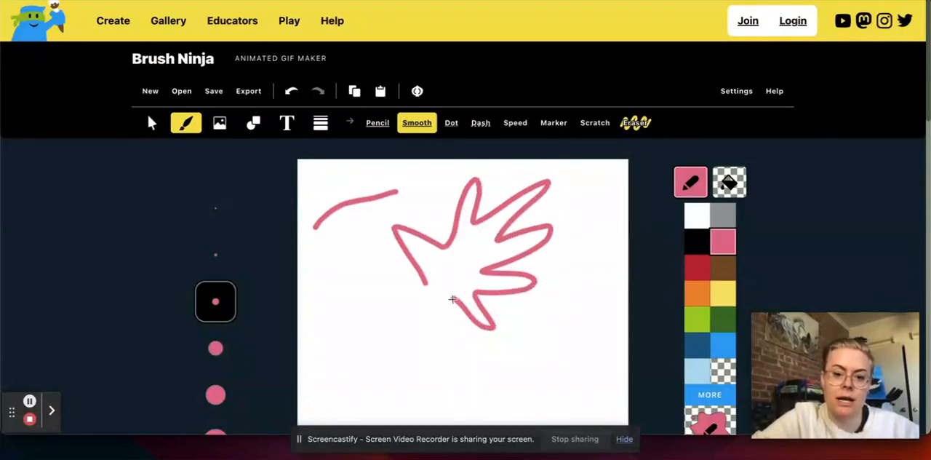
pyautogui.moveTo(321, 255)
pyautogui.mouseDown()
pyautogui.moveTo(318, 317)
pyautogui.moveTo(364, 341)
pyautogui.moveTo(398, 310)
pyautogui.moveTo(399, 267)
pyautogui.moveTo(386, 249)
pyautogui.moveTo(315, 249)
pyautogui.mouseUp()
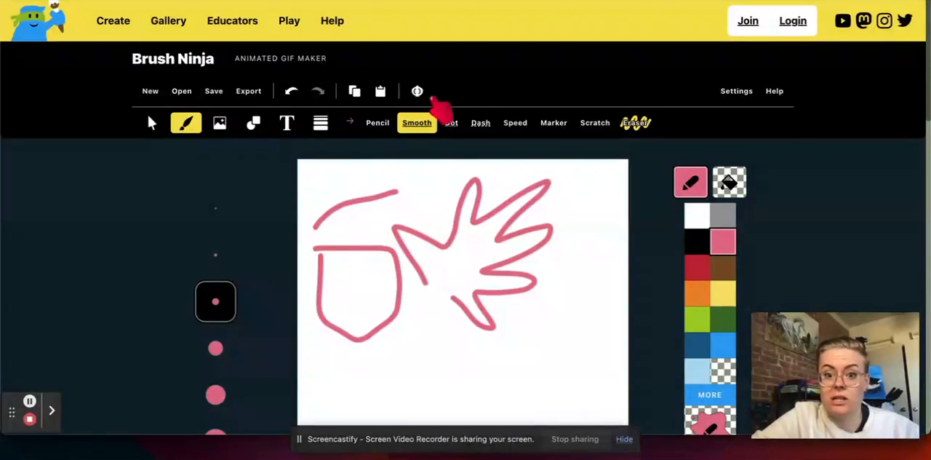
# Draw a rising pink line with the Dot brush below the hand and a vertical curved line with the Dash brush beside it
pyautogui.click(451, 122)
pyautogui.moveTo(380, 371); pyautogui.dragTo(601, 305)
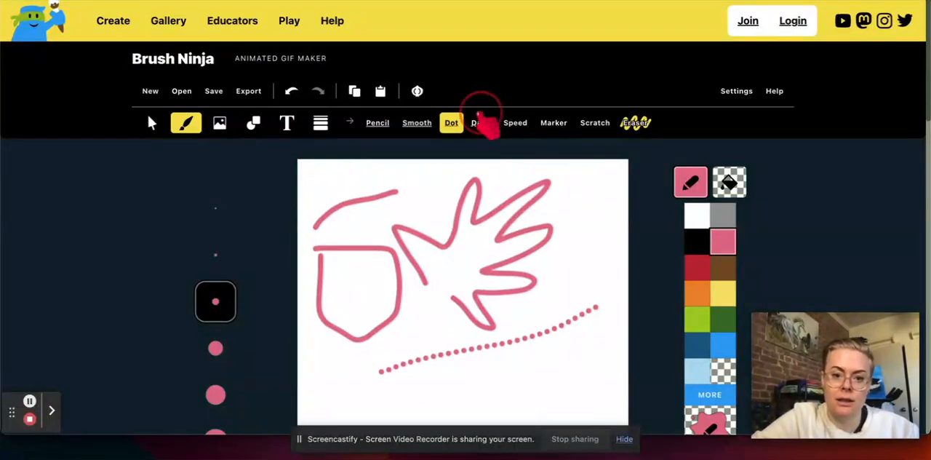
pyautogui.click(481, 124)
pyautogui.moveTo(598, 172)
pyautogui.mouseDown()
pyautogui.moveTo(608, 204)
pyautogui.moveTo(595, 396)
pyautogui.mouseUp()
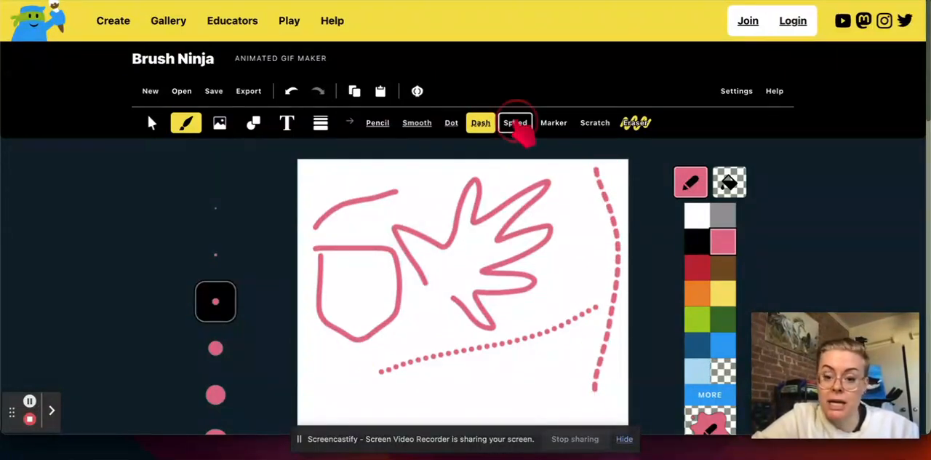
# Draw a large red zigzag across the lower half of the canvas with the Speed brush
pyautogui.click(516, 122)
pyautogui.click(697, 267)
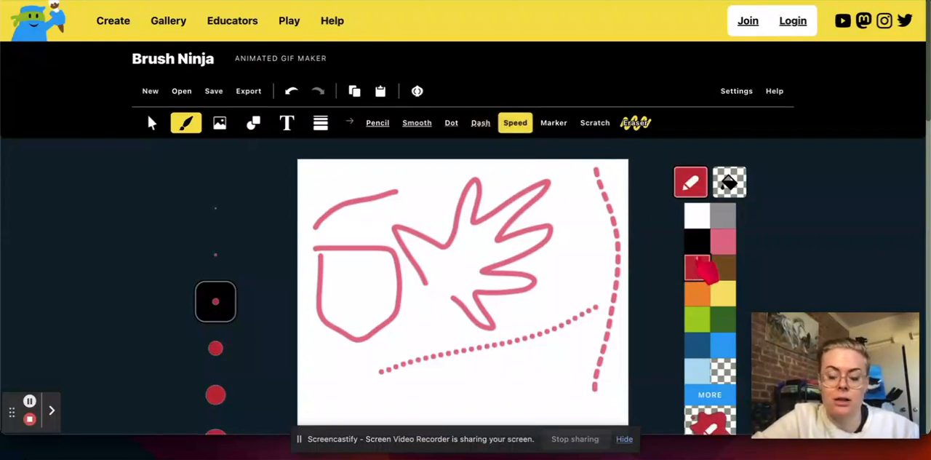
pyautogui.scroll(-3, 412, 364)
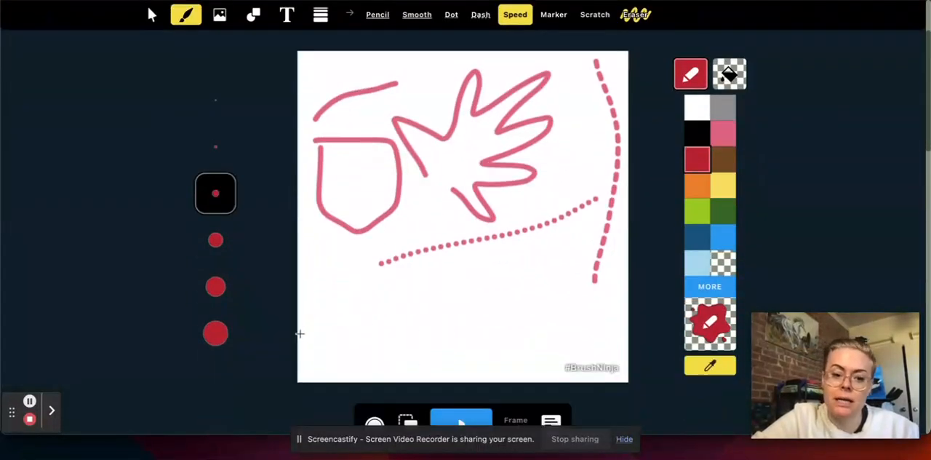
pyautogui.moveTo(309, 343)
pyautogui.mouseDown()
pyautogui.moveTo(411, 220)
pyautogui.moveTo(351, 363)
pyautogui.moveTo(432, 251)
pyautogui.moveTo(417, 318)
pyautogui.moveTo(460, 279)
pyautogui.moveTo(446, 311)
pyautogui.moveTo(500, 288)
pyautogui.moveTo(542, 111)
pyautogui.moveTo(559, 260)
pyautogui.moveTo(612, 274)
pyautogui.mouseUp()
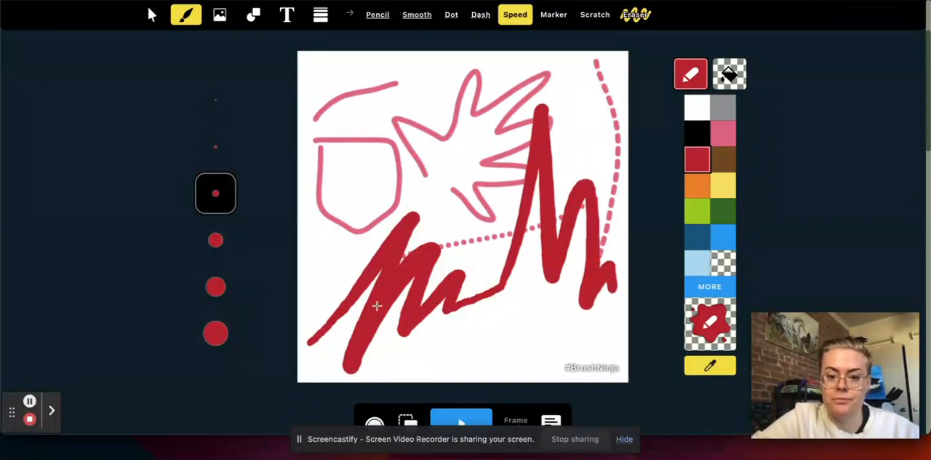
# Draw two thick horizontal light green strokes across the drawing with the Marker brush at its largest size
pyautogui.scroll(3, 603, 312)
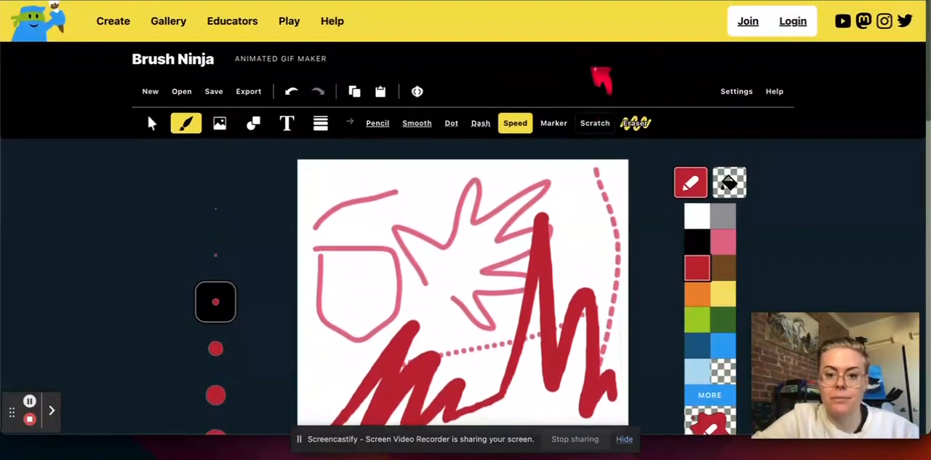
pyautogui.click(554, 123)
pyautogui.scroll(-1, 211, 422)
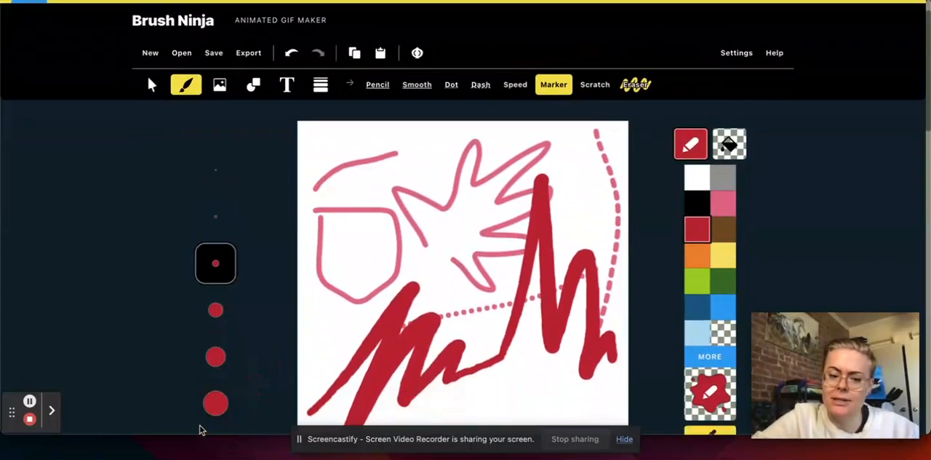
pyautogui.click(216, 403)
pyautogui.click(697, 281)
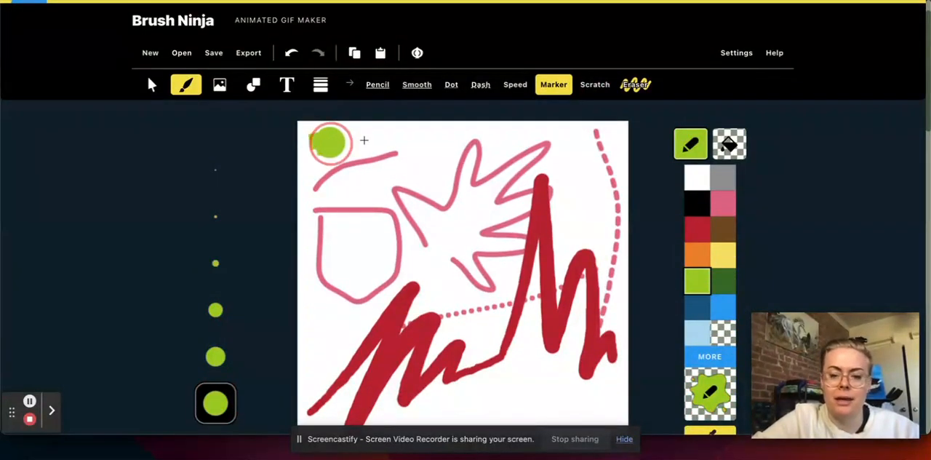
pyautogui.moveTo(320, 143); pyautogui.dragTo(644, 147)
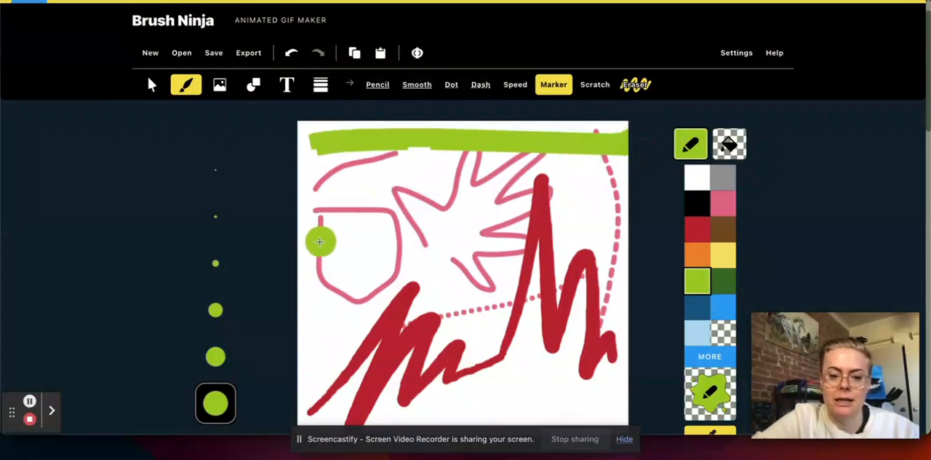
pyautogui.moveTo(327, 240); pyautogui.dragTo(542, 237)
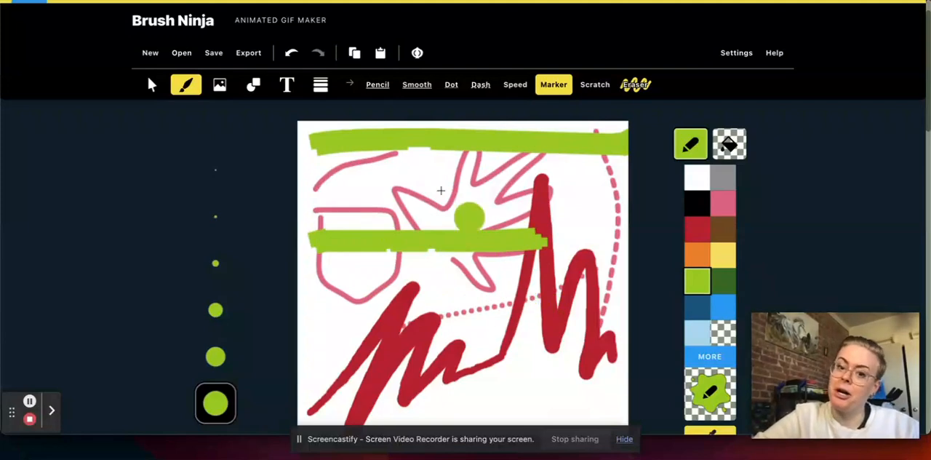
# Add diagonal, winding and vertical light green Marker strokes using the second-largest brush size
pyautogui.click(216, 357)
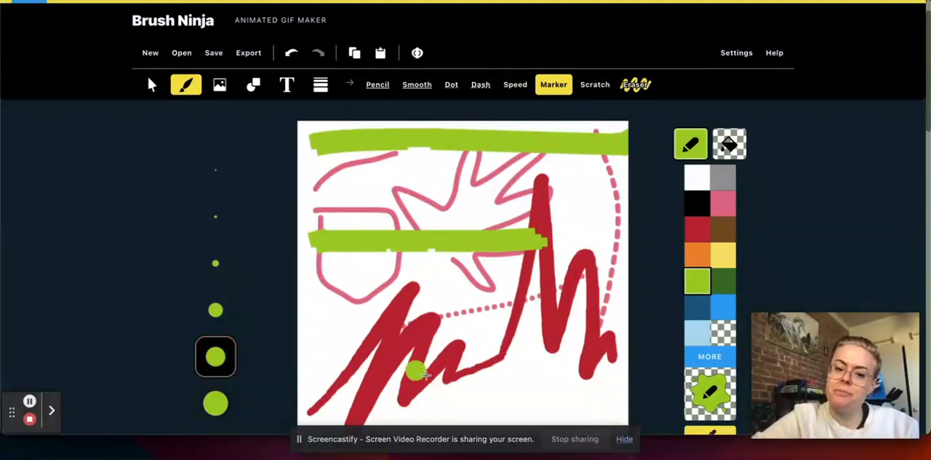
pyautogui.moveTo(474, 279); pyautogui.dragTo(556, 389)
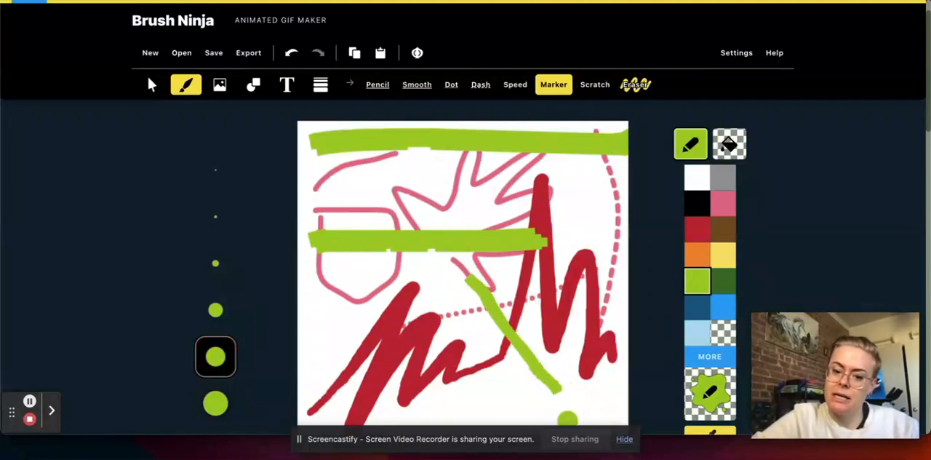
pyautogui.moveTo(315, 313)
pyautogui.mouseDown()
pyautogui.moveTo(390, 277)
pyautogui.moveTo(415, 275)
pyautogui.moveTo(432, 283)
pyautogui.moveTo(430, 299)
pyautogui.moveTo(355, 329)
pyautogui.moveTo(357, 354)
pyautogui.moveTo(394, 368)
pyautogui.moveTo(462, 347)
pyautogui.moveTo(492, 371)
pyautogui.mouseUp()
pyautogui.moveTo(599, 176); pyautogui.dragTo(598, 339)
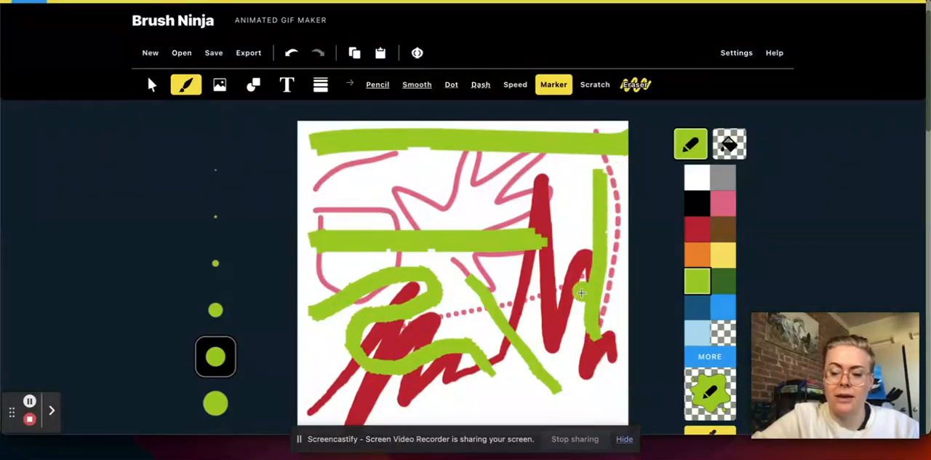
# Draw six black lines across the canvas with the Scratch brush at the third-largest size
pyautogui.click(595, 86)
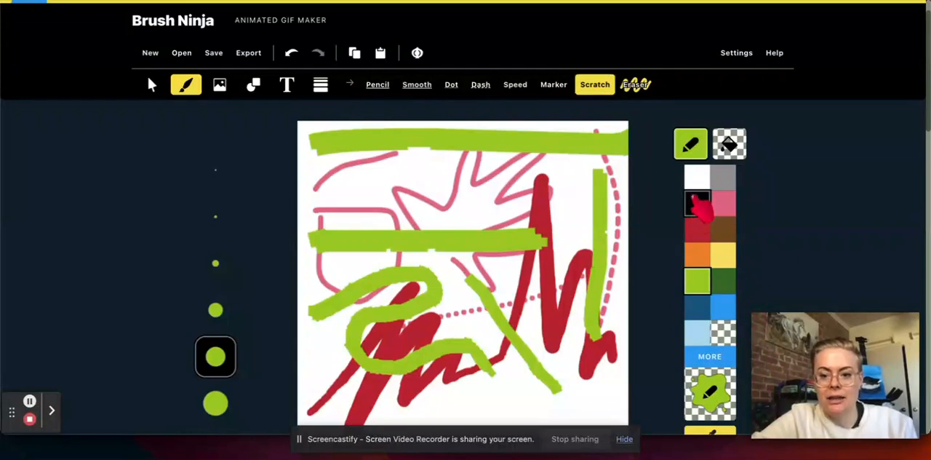
pyautogui.click(697, 203)
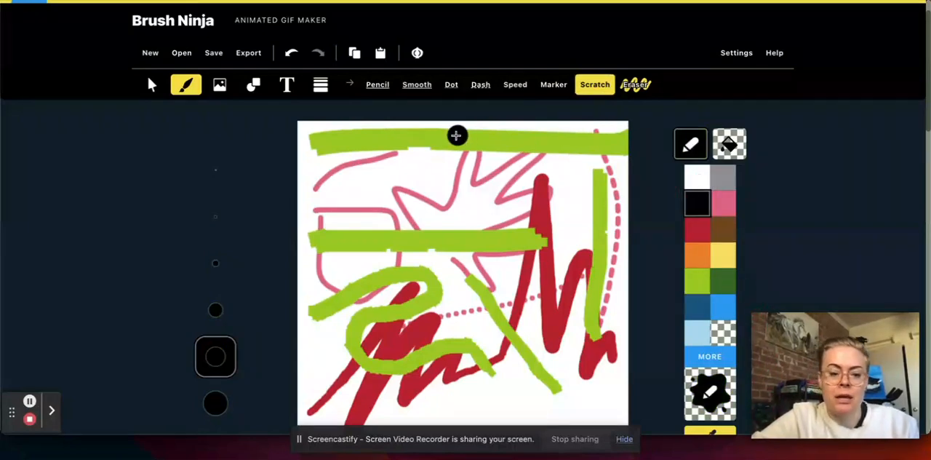
pyautogui.click(220, 310)
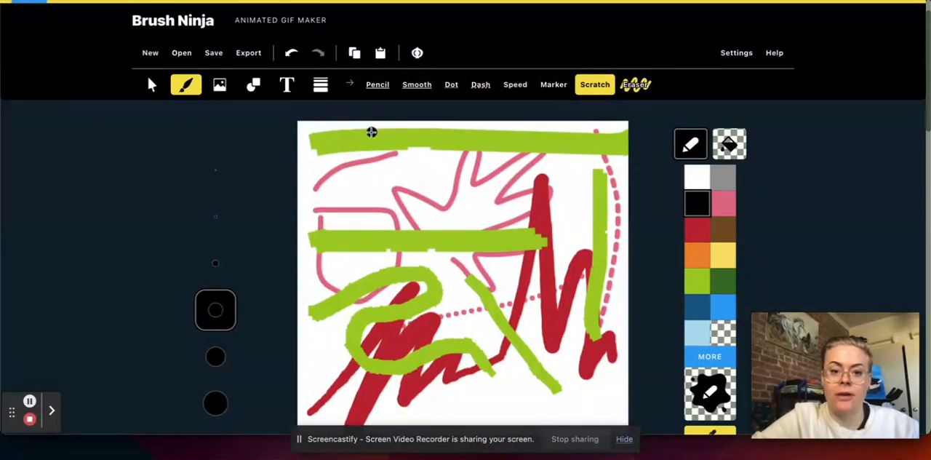
pyautogui.moveTo(372, 131); pyautogui.dragTo(507, 211)
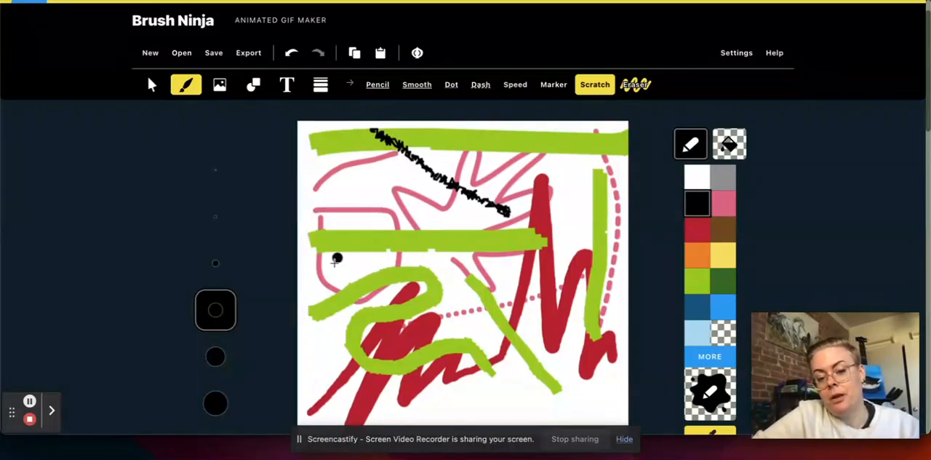
pyautogui.moveTo(326, 285); pyautogui.dragTo(619, 224)
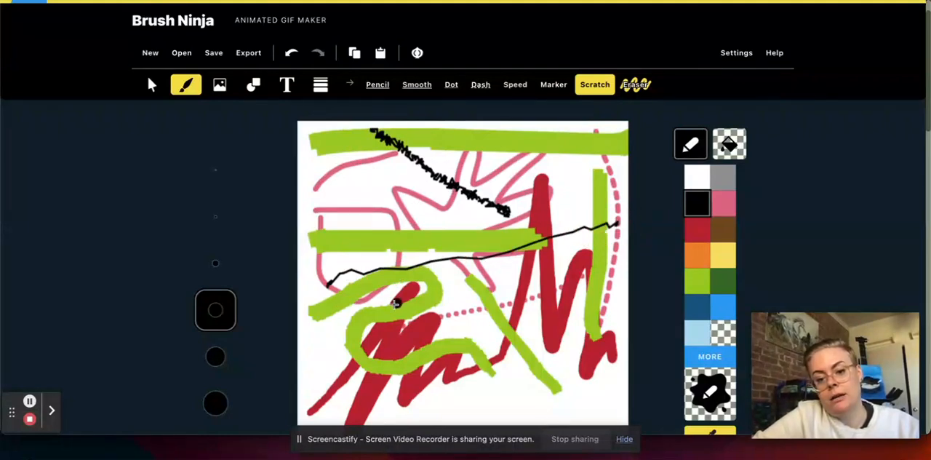
pyautogui.moveTo(369, 318); pyautogui.dragTo(583, 277)
pyautogui.moveTo(398, 368); pyautogui.dragTo(575, 339)
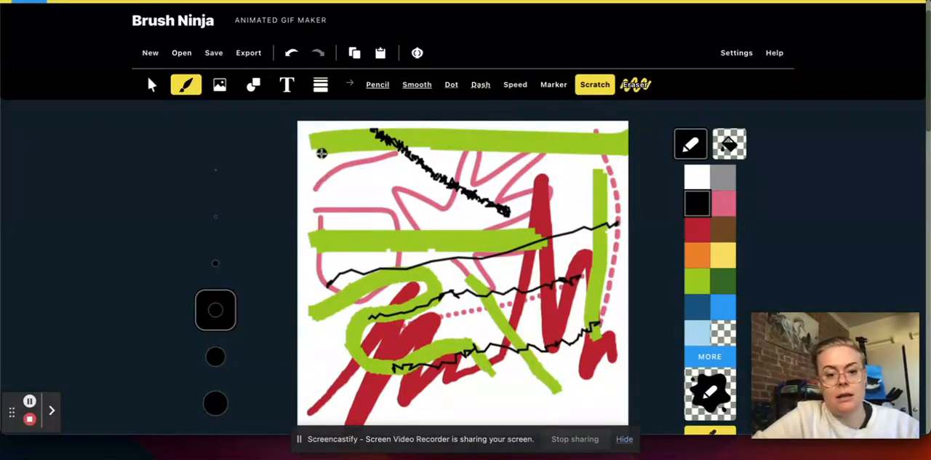
pyautogui.moveTo(322, 154); pyautogui.dragTo(447, 235)
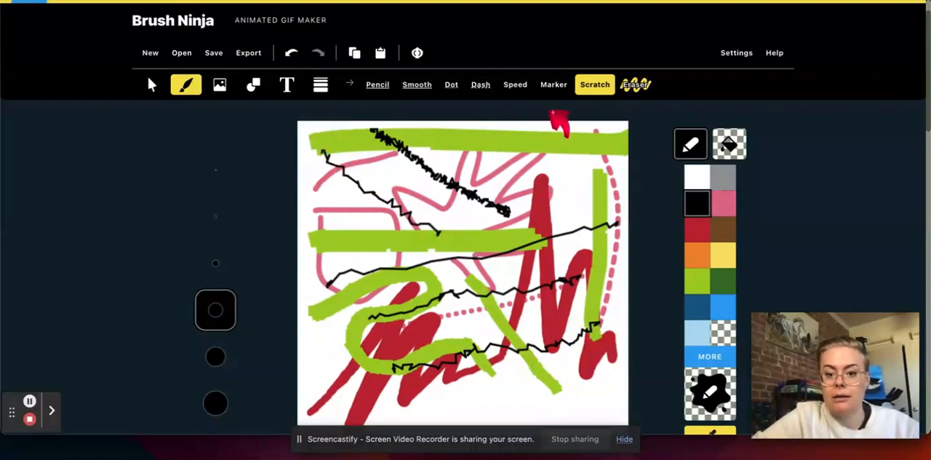
pyautogui.moveTo(492, 137); pyautogui.dragTo(591, 210)
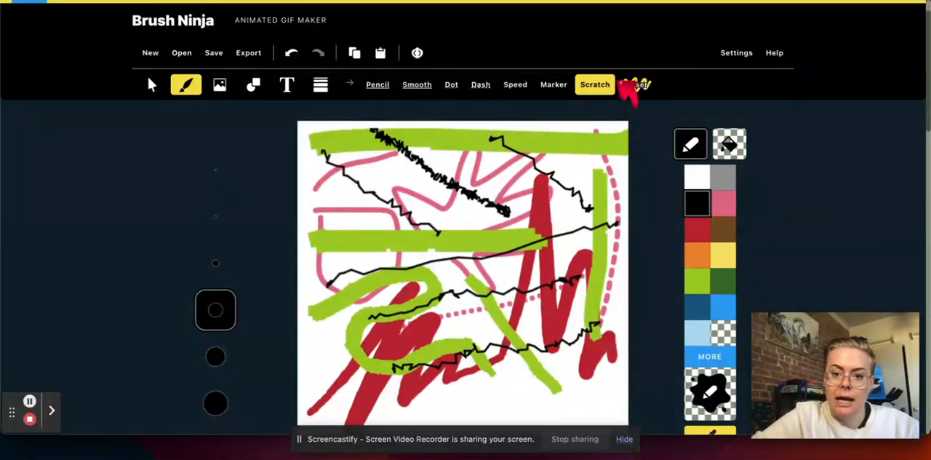
# Erase a broad zigzag path through the drawing with the Eraser at its largest size
pyautogui.click(636, 86)
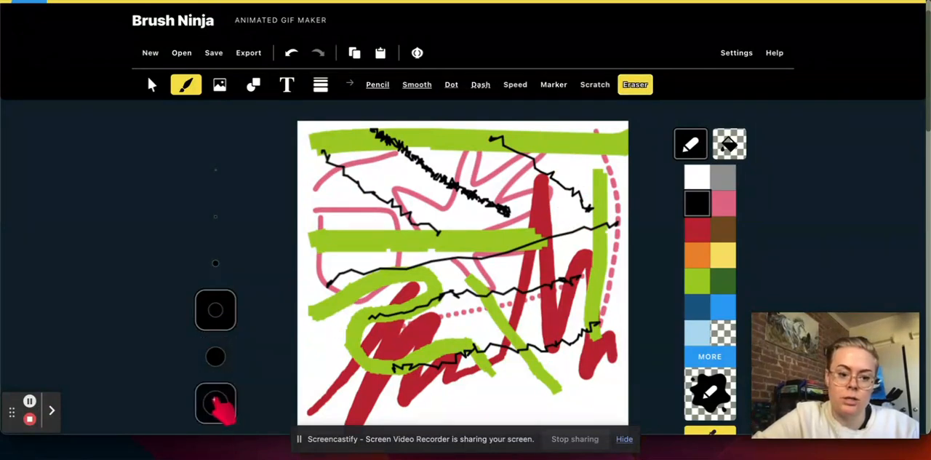
pyautogui.click(215, 402)
pyautogui.moveTo(340, 387)
pyautogui.mouseDown()
pyautogui.moveTo(384, 123)
pyautogui.moveTo(474, 319)
pyautogui.moveTo(505, 262)
pyautogui.moveTo(546, 222)
pyautogui.moveTo(597, 282)
pyautogui.moveTo(619, 190)
pyautogui.mouseUp()
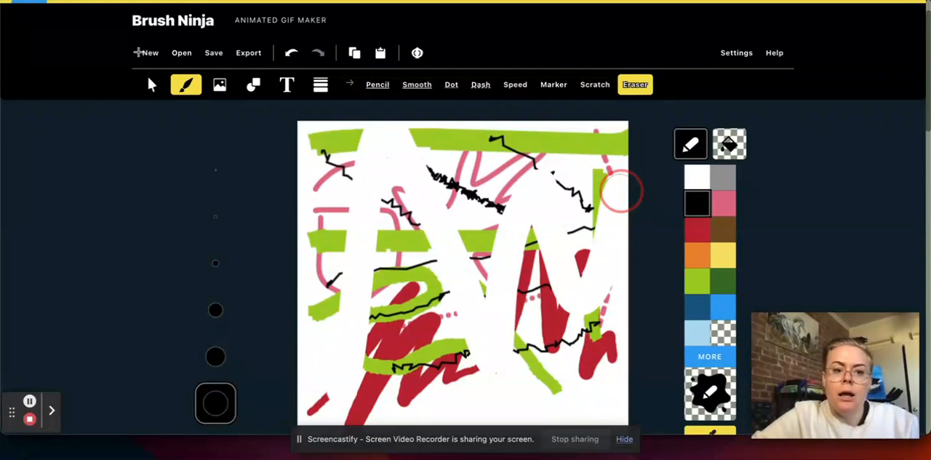
# Start a new blank animation, discarding the current test drawing without saving it
pyautogui.click(149, 52)
pyautogui.click(150, 62)
pyautogui.click(150, 52)
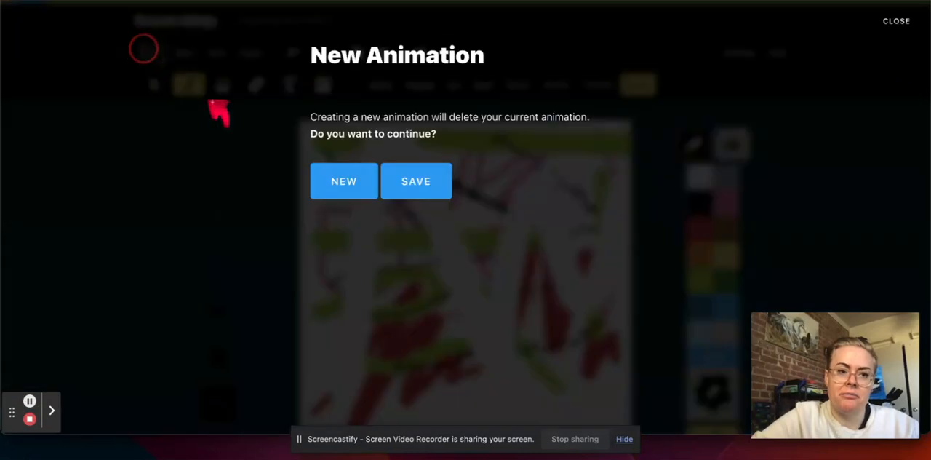
pyautogui.click(350, 186)
pyautogui.click(532, 127)
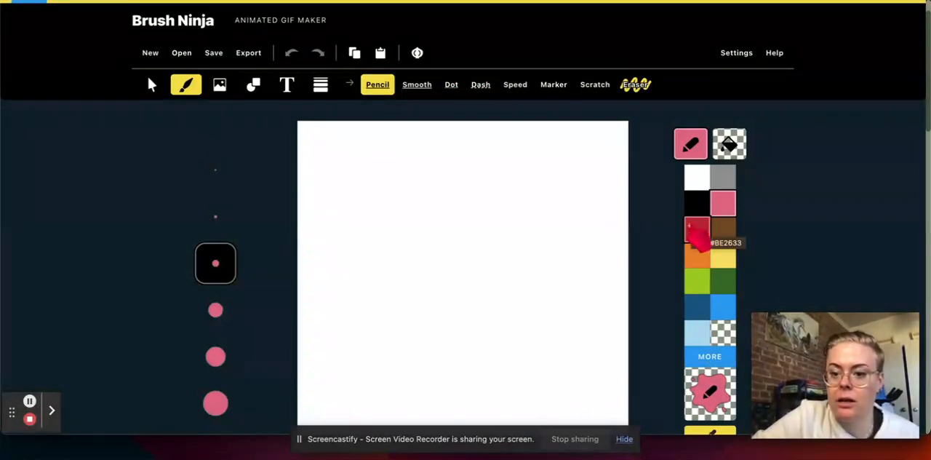
# Draw a solid red heart in the middle of the canvas with the Pencil brush at its largest size
pyautogui.click(697, 231)
pyautogui.click(215, 403)
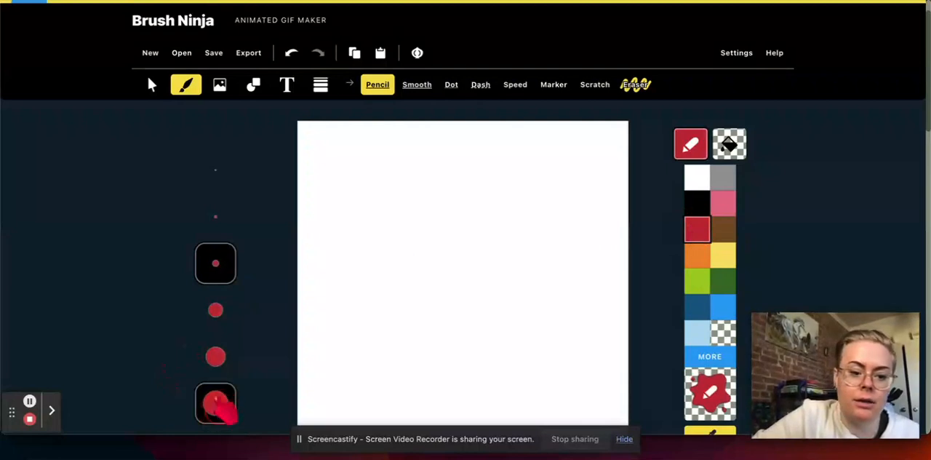
pyautogui.moveTo(459, 266)
pyautogui.mouseDown()
pyautogui.moveTo(422, 228)
pyautogui.moveTo(413, 259)
pyautogui.moveTo(460, 317)
pyautogui.moveTo(462, 284)
pyautogui.moveTo(486, 244)
pyautogui.moveTo(522, 232)
pyautogui.moveTo(477, 280)
pyautogui.moveTo(461, 323)
pyautogui.moveTo(536, 225)
pyautogui.moveTo(490, 243)
pyautogui.mouseUp()
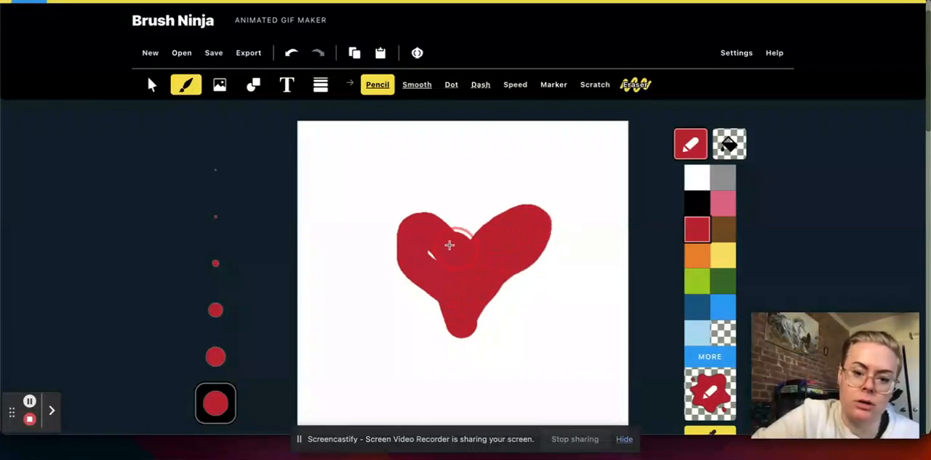
pyautogui.moveTo(442, 226); pyautogui.dragTo(408, 231)
pyautogui.moveTo(429, 269); pyautogui.dragTo(446, 294)
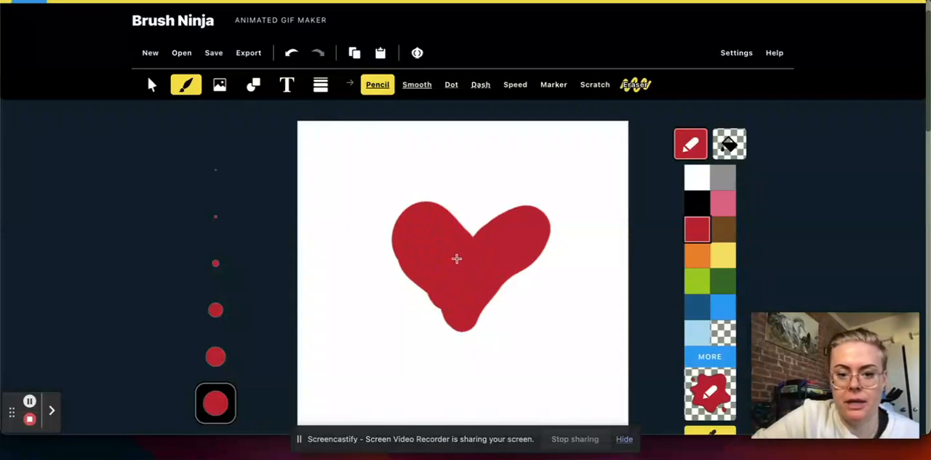
# Select the heart with the selection tool and shrink it slightly from its upper-left corner
pyautogui.click(418, 86)
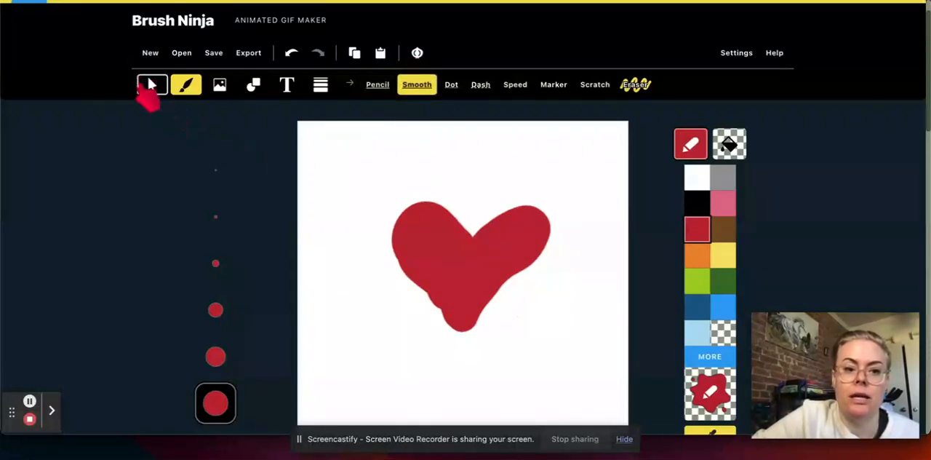
pyautogui.click(150, 86)
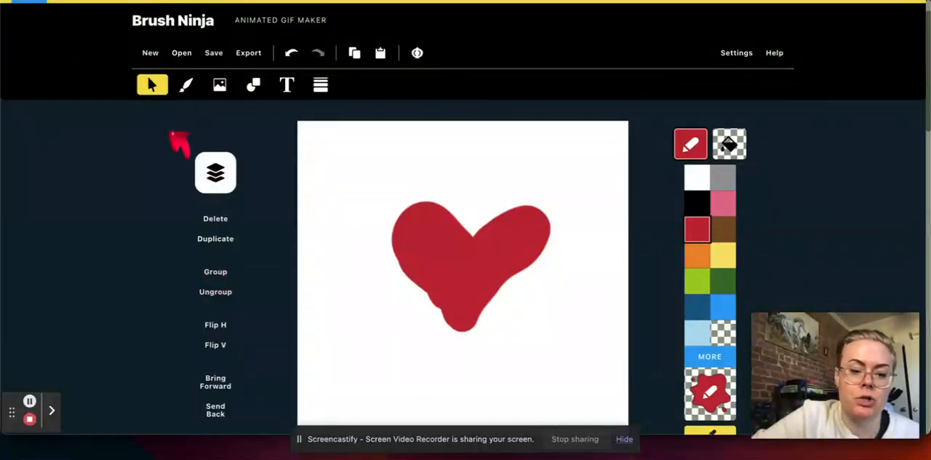
pyautogui.click(481, 269)
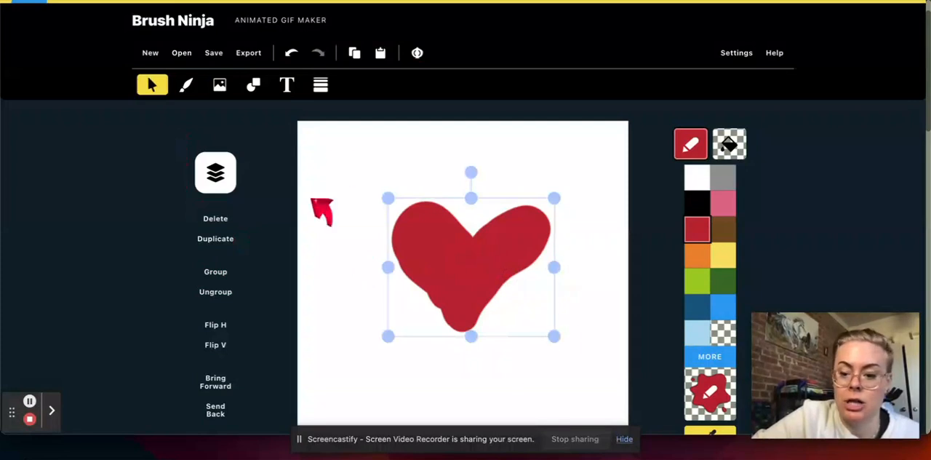
pyautogui.moveTo(391, 200)
pyautogui.mouseDown()
pyautogui.moveTo(353, 169)
pyautogui.moveTo(446, 229)
pyautogui.moveTo(385, 185)
pyautogui.moveTo(424, 218)
pyautogui.moveTo(374, 187)
pyautogui.moveTo(403, 209)
pyautogui.mouseUp()
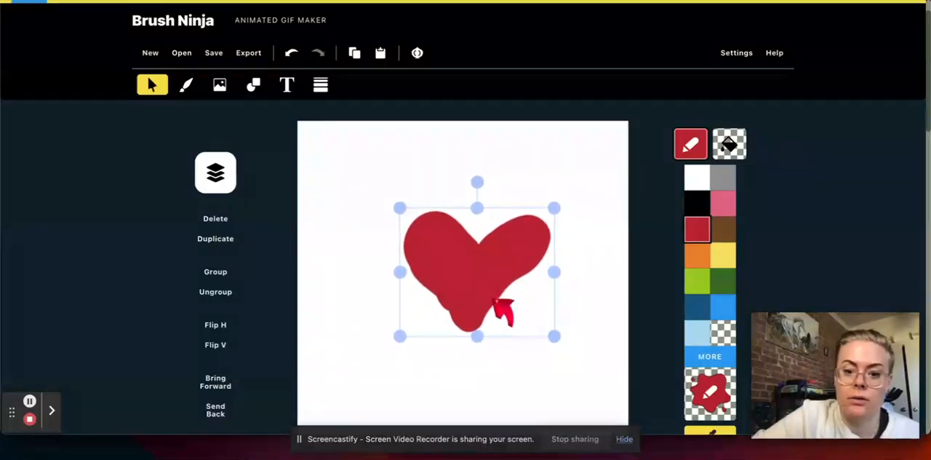
# Duplicate the first heart frame and enlarge the heart slightly from its upper-left corner in the copy
pyautogui.scroll(-5, 502, 312)
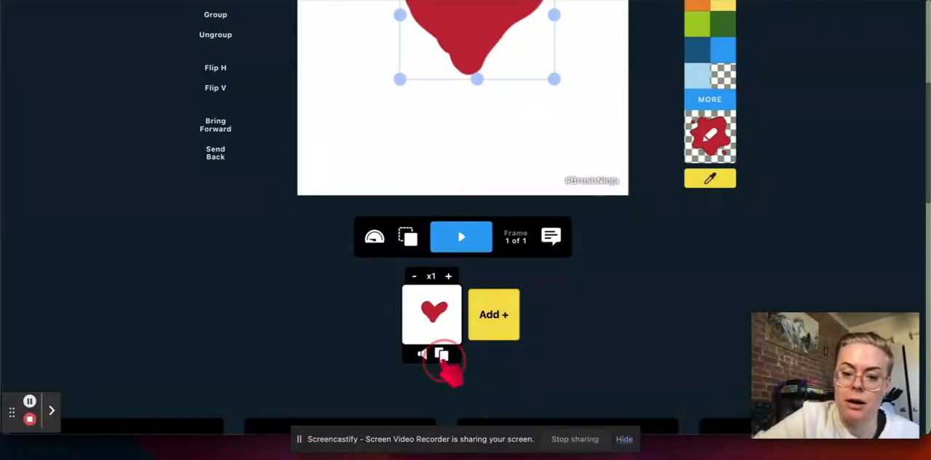
pyautogui.click(442, 355)
pyautogui.scroll(5, 557, 102)
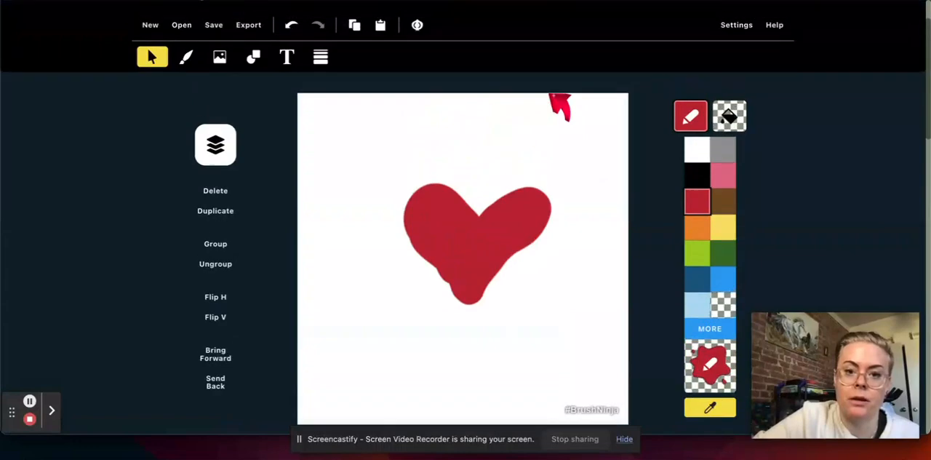
pyautogui.click(484, 240)
pyautogui.moveTo(400, 182); pyautogui.dragTo(380, 165)
# Duplicate the second frame and enlarge the heart further from its upper-left corner in the third frame
pyautogui.scroll(-3, 489, 342)
pyautogui.click(461, 369)
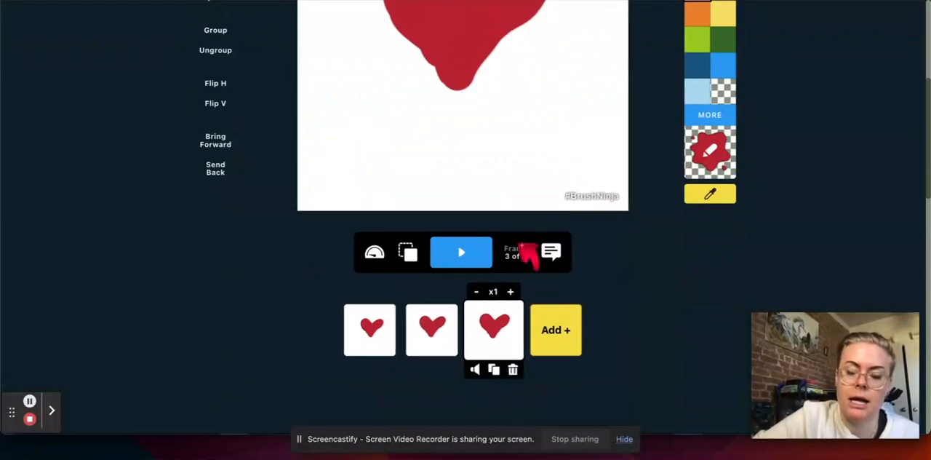
pyautogui.scroll(3, 527, 255)
pyautogui.click(444, 230)
pyautogui.moveTo(381, 179); pyautogui.dragTo(357, 160)
# Duplicate the third frame and shrink the heart slightly from its upper-left corner in the fourth frame
pyautogui.scroll(-1, 455, 331)
pyautogui.scroll(-3, 455, 331)
pyautogui.click(493, 390)
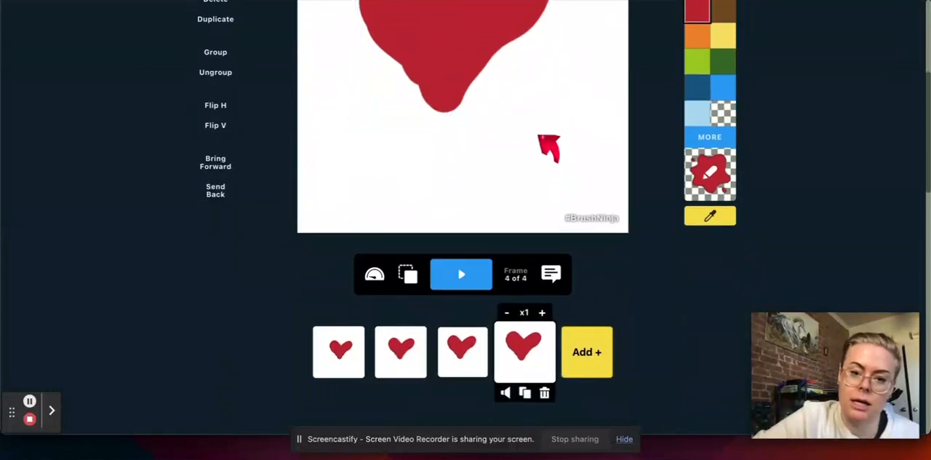
pyautogui.scroll(3, 539, 136)
pyautogui.click(410, 212)
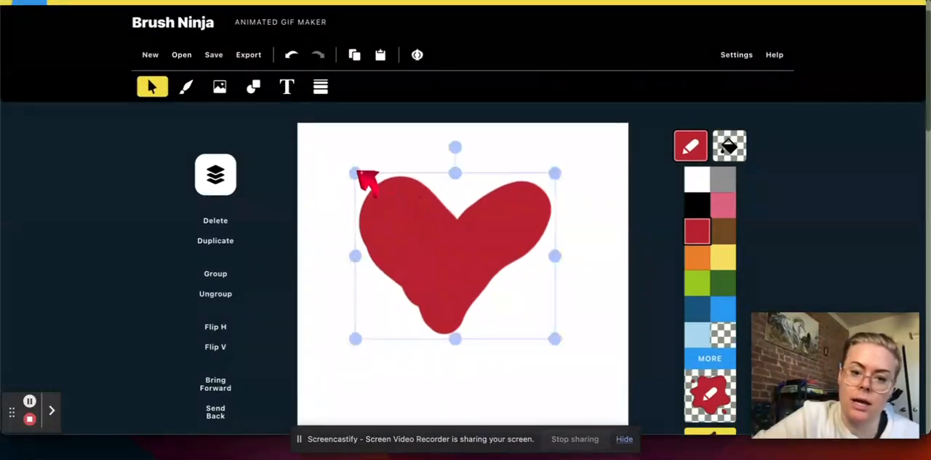
pyautogui.moveTo(360, 175); pyautogui.dragTo(382, 187)
# Duplicate the fourth frame and shrink the heart considerably from its upper-left corner in the fifth frame
pyautogui.scroll(-3, 530, 378)
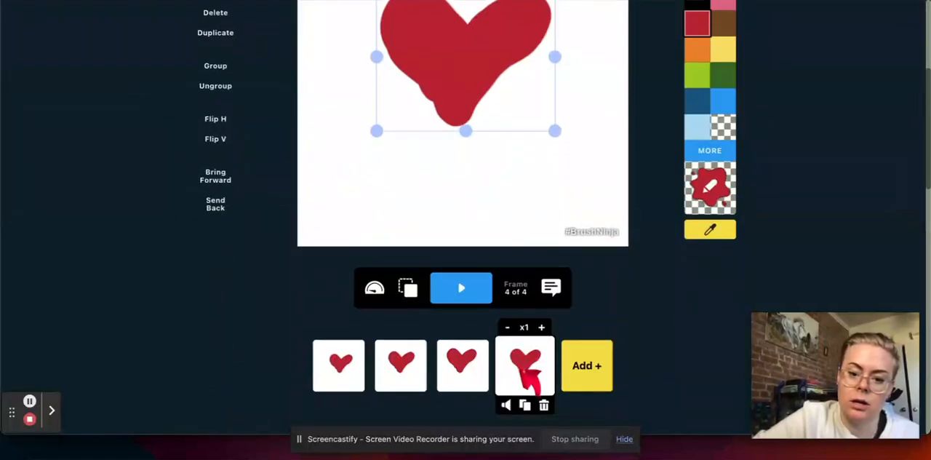
pyautogui.scroll(6, 547, 250)
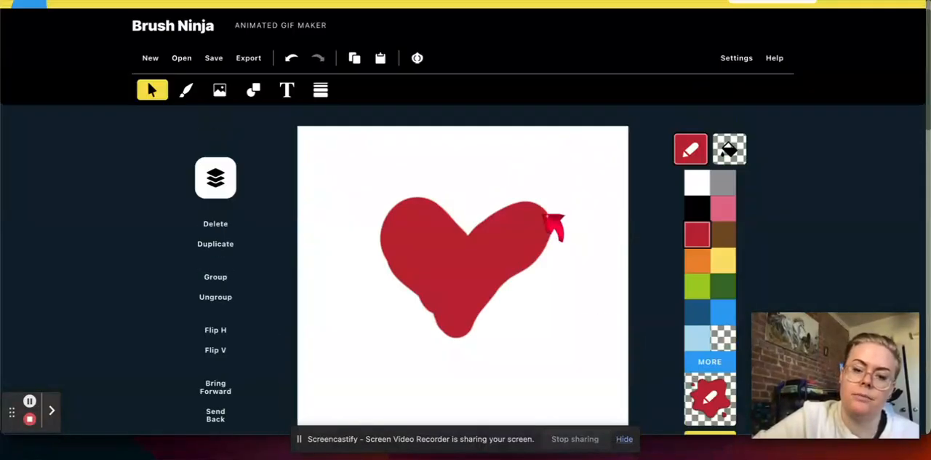
pyautogui.click(474, 249)
pyautogui.moveTo(376, 211); pyautogui.dragTo(431, 248)
# Play the five-frame heart animation and stop the playback
pyautogui.scroll(-3, 542, 366)
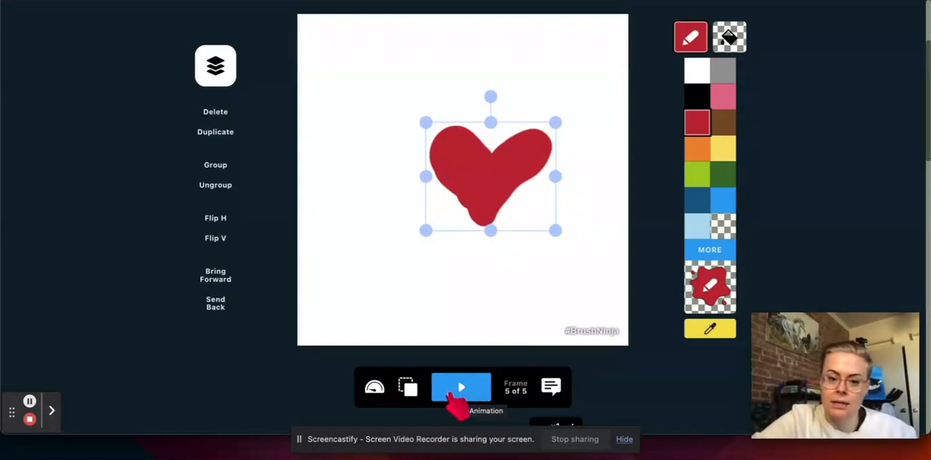
pyautogui.click(451, 397)
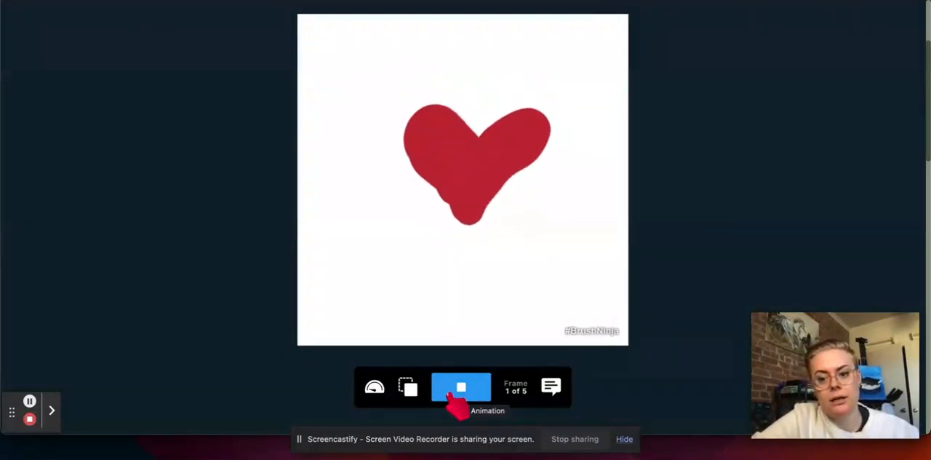
pyautogui.click(455, 393)
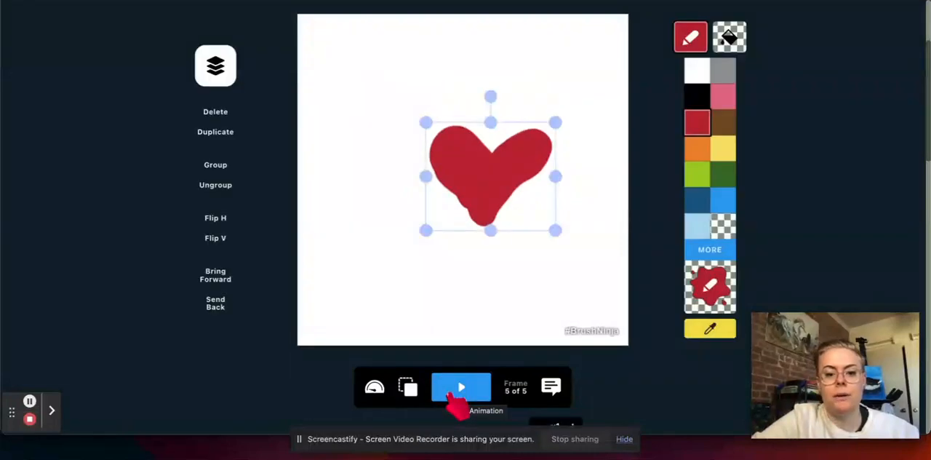
# Set the animation's frame rate to 20 frames per second and preview the playback
pyautogui.click(375, 387)
pyautogui.moveTo(590, 142); pyautogui.dragTo(515, 142)
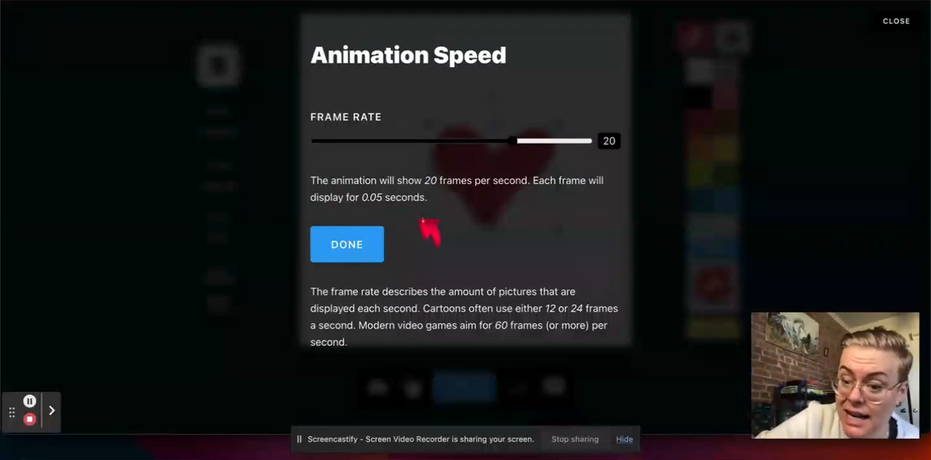
pyautogui.click(342, 246)
pyautogui.click(469, 399)
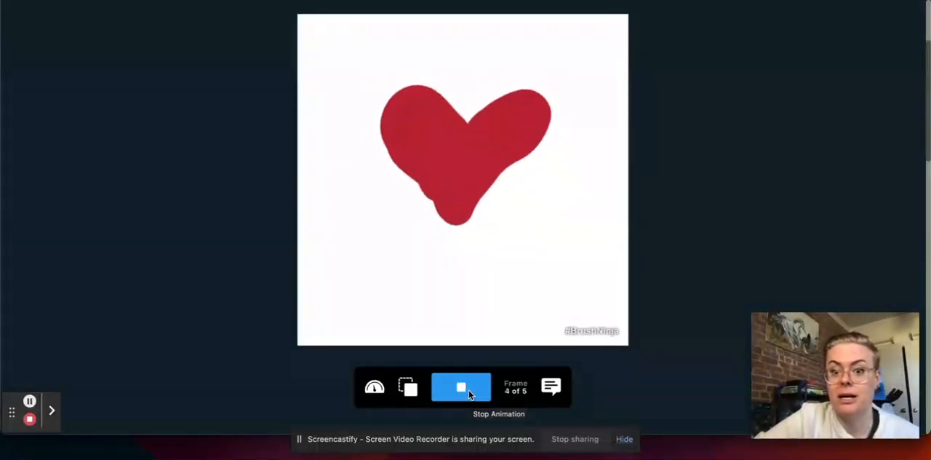
pyautogui.click(470, 399)
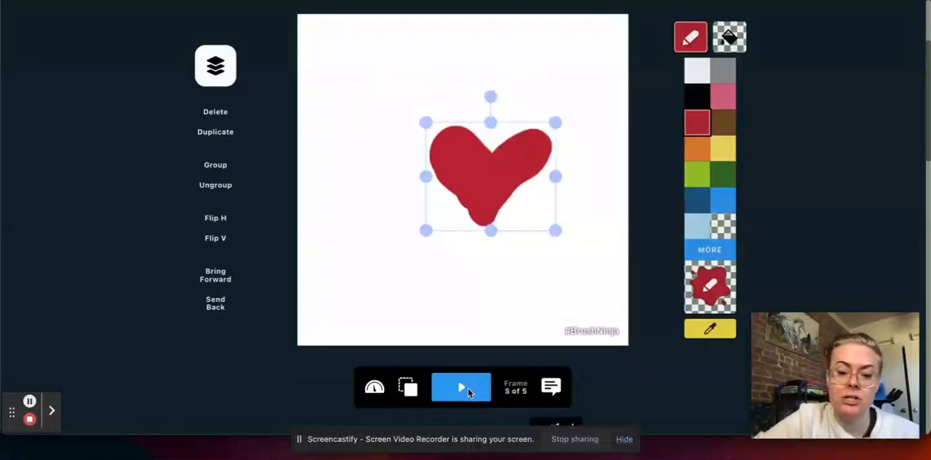
# Set the animation's frame rate to 0.5 frames per second and preview the playback
pyautogui.click(374, 386)
pyautogui.moveTo(512, 140); pyautogui.dragTo(351, 139)
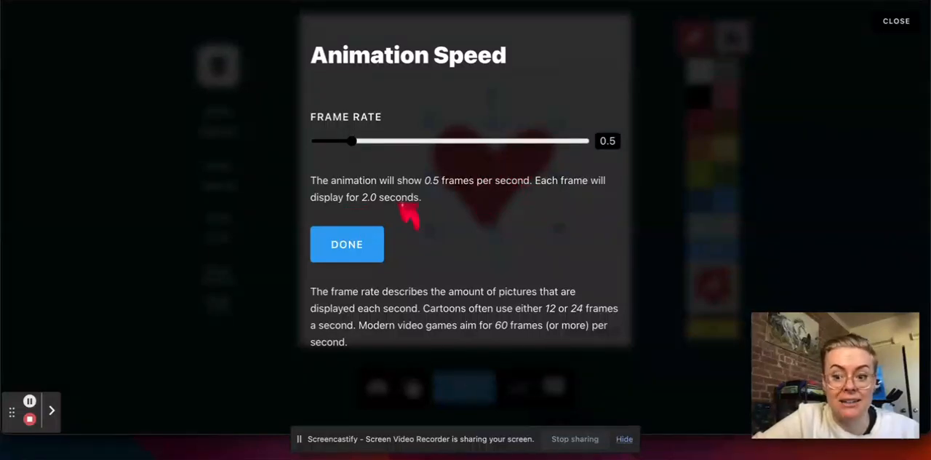
pyautogui.click(342, 263)
pyautogui.click(472, 393)
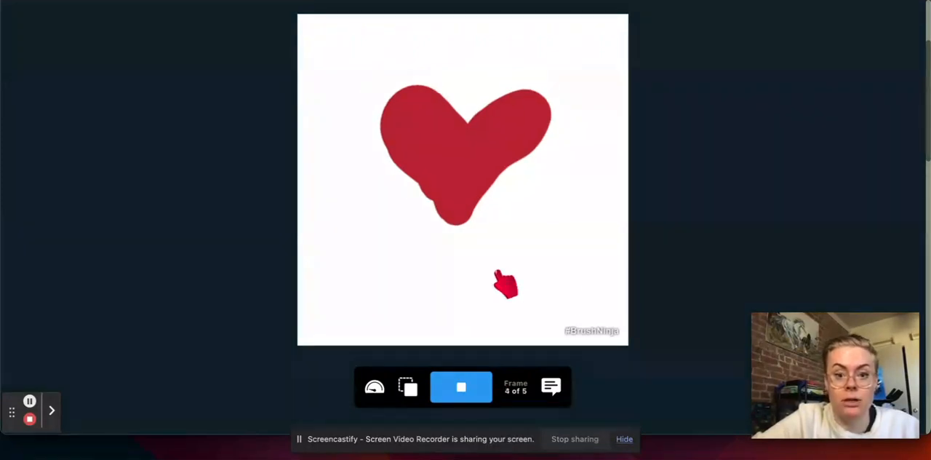
pyautogui.click(463, 390)
# Raise the animation's frame rate to a moderate speed below the middle of its range
pyautogui.click(374, 390)
pyautogui.moveTo(445, 138); pyautogui.dragTo(423, 142)
pyautogui.click(353, 260)
# Delete frames 5, 4, 3 and 2, keeping only the first heart frame
pyautogui.scroll(-3, 558, 274)
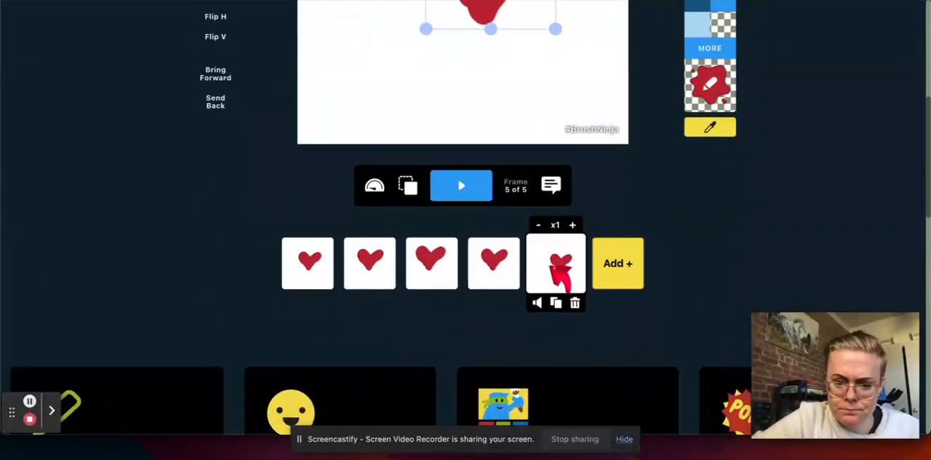
pyautogui.click(576, 304)
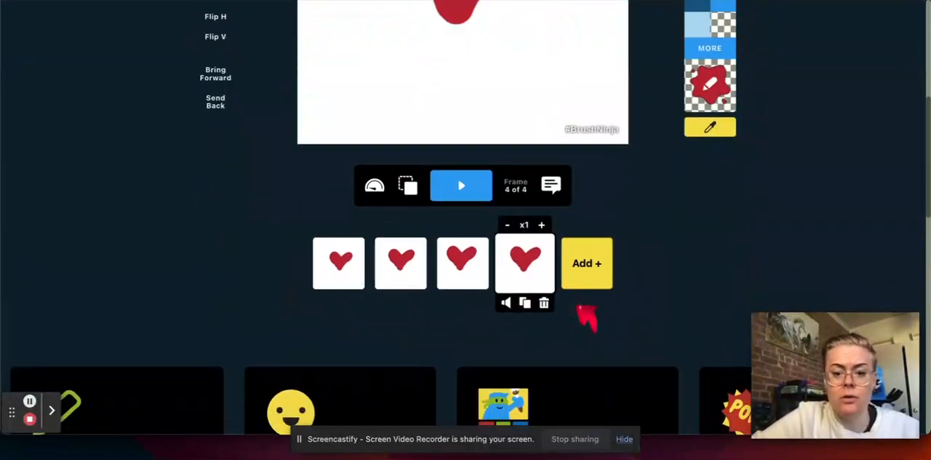
pyautogui.click(546, 303)
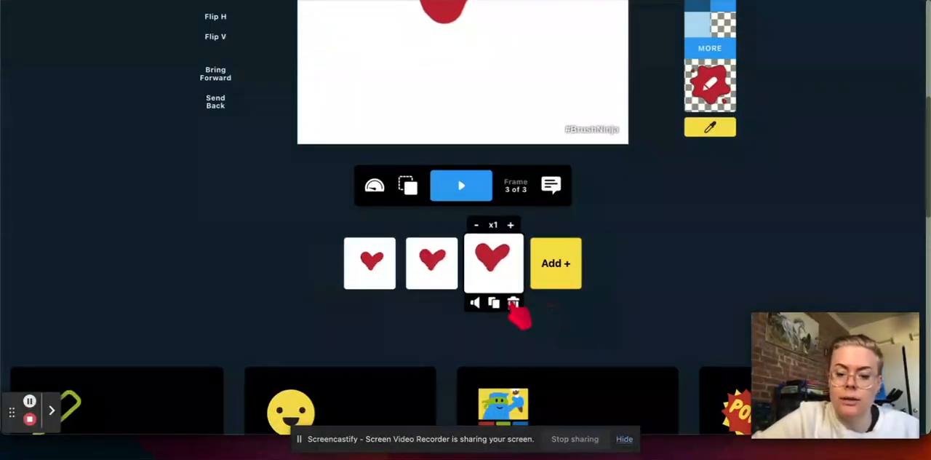
pyautogui.click(514, 303)
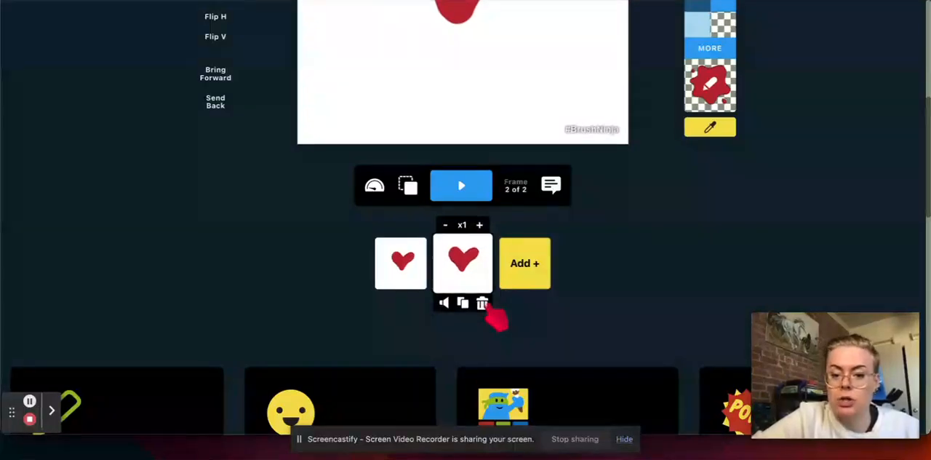
pyautogui.click(482, 303)
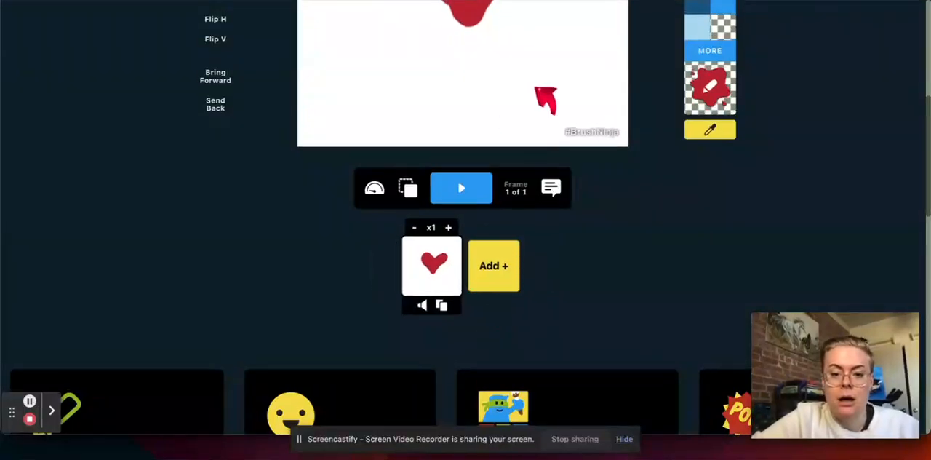
# Paint a solid orange heart inside the red one with the second-largest brush, using the Smooth brush and filling in with the Pencil brush
pyautogui.scroll(3, 545, 94)
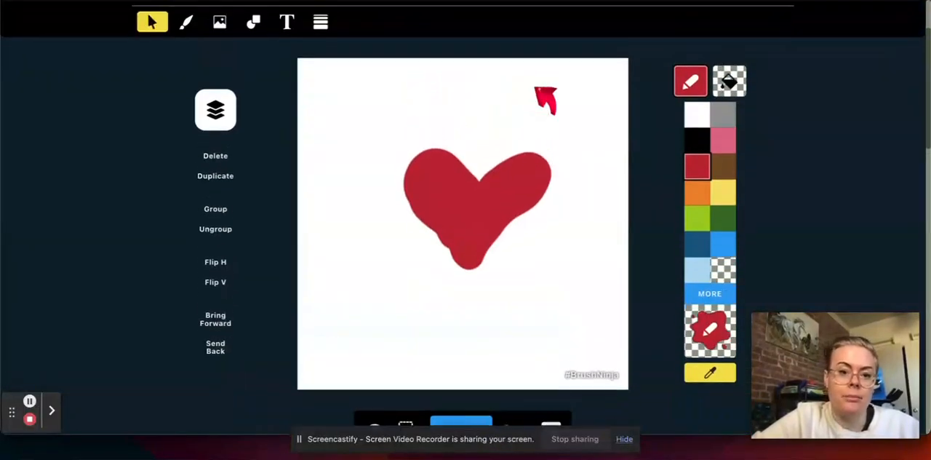
pyautogui.click(187, 31)
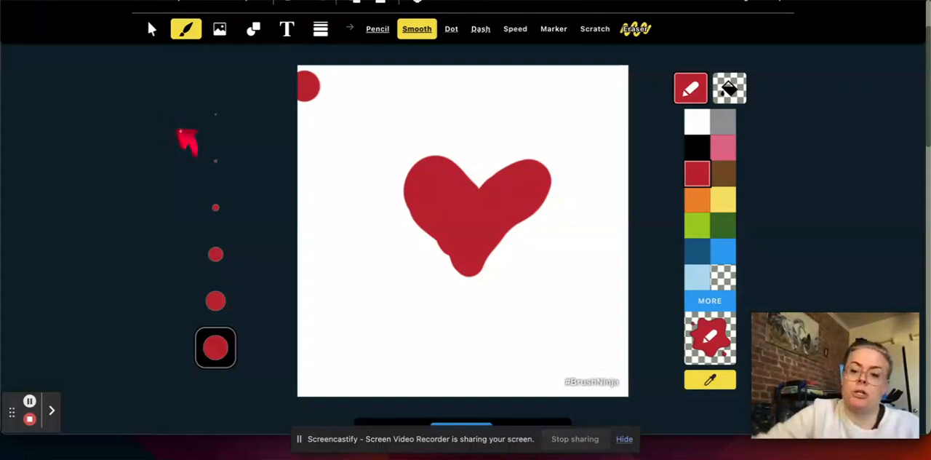
pyautogui.click(217, 300)
pyautogui.click(697, 201)
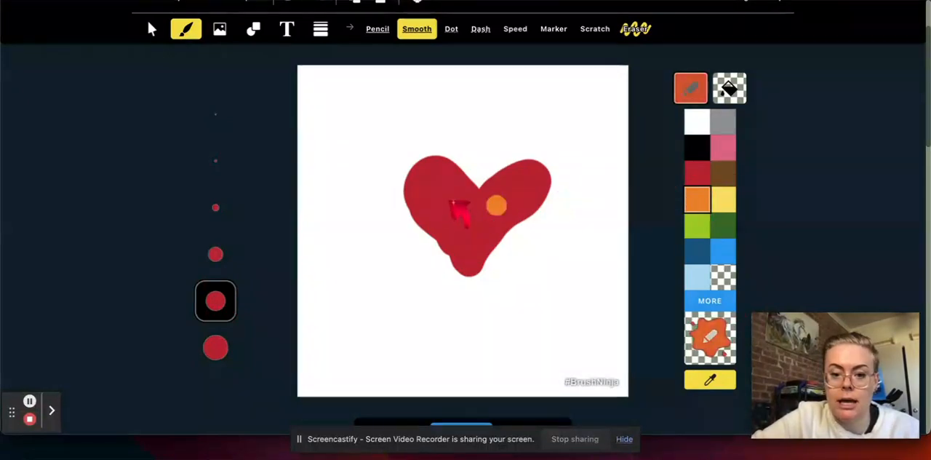
pyautogui.moveTo(460, 198)
pyautogui.mouseDown()
pyautogui.moveTo(427, 191)
pyautogui.moveTo(468, 243)
pyautogui.moveTo(520, 186)
pyautogui.moveTo(470, 200)
pyautogui.mouseUp()
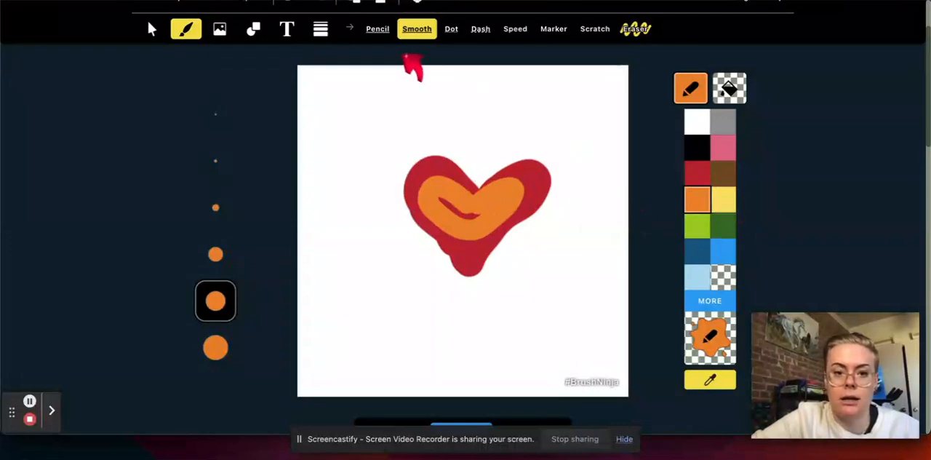
pyautogui.click(378, 29)
pyautogui.moveTo(440, 224)
pyautogui.mouseDown()
pyautogui.moveTo(467, 249)
pyautogui.moveTo(481, 224)
pyautogui.moveTo(447, 208)
pyautogui.mouseUp()
# Paint a smaller solid yellow heart inside the orange one with the Pencil brush
pyautogui.click(723, 198)
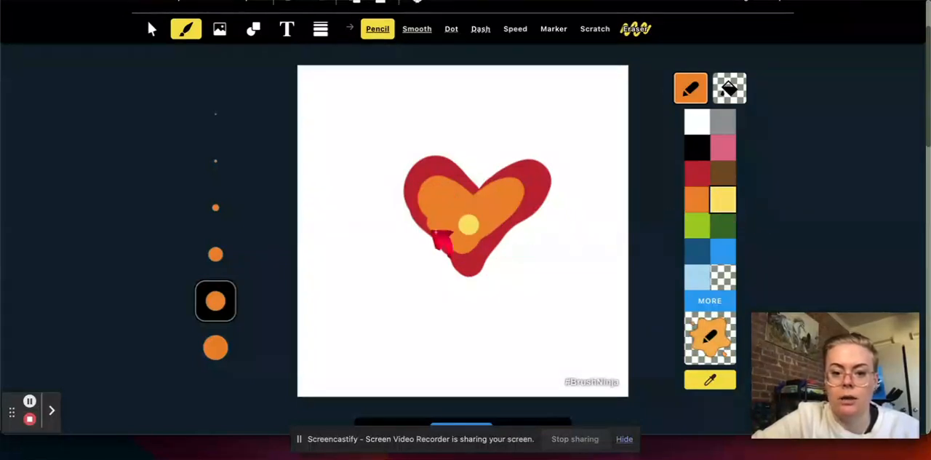
pyautogui.moveTo(468, 215); pyautogui.dragTo(436, 197)
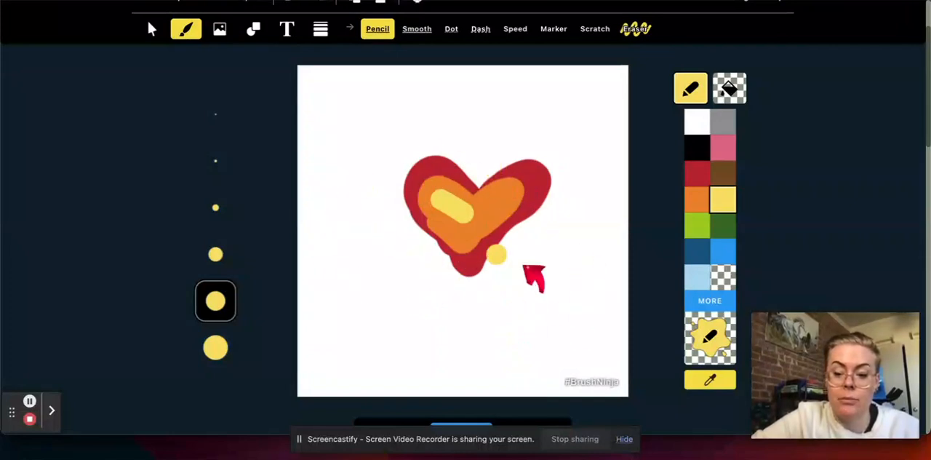
pyautogui.hotkey('ctrl', 'z')
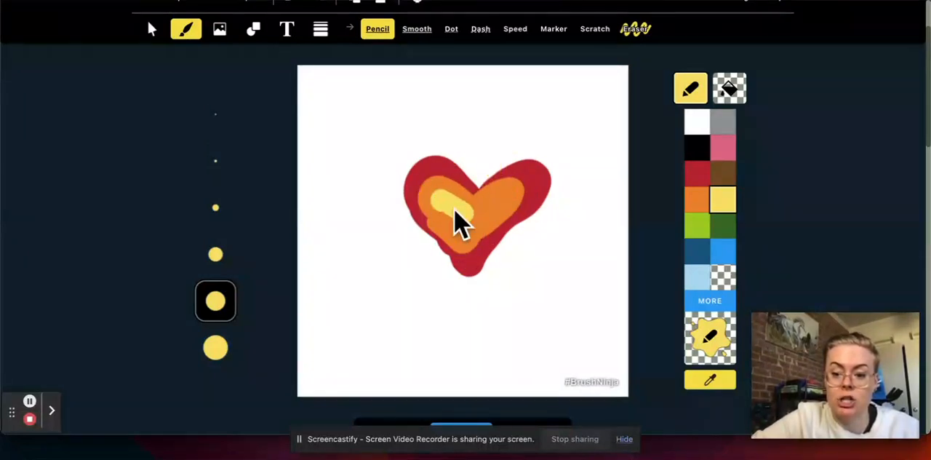
pyautogui.moveTo(473, 214)
pyautogui.mouseDown()
pyautogui.moveTo(503, 198)
pyautogui.moveTo(468, 220)
pyautogui.moveTo(469, 237)
pyautogui.moveTo(447, 208)
pyautogui.mouseUp()
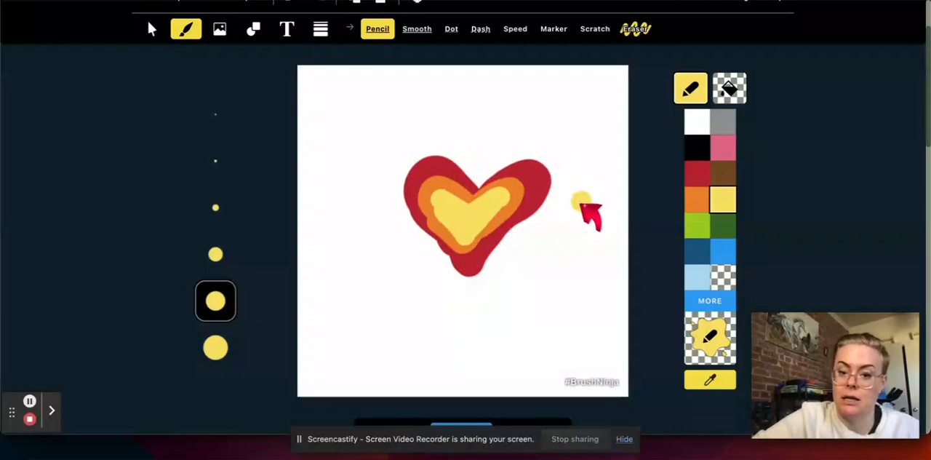
# Select a single yellow stroke inside the heart, try to group it, and clear the selection
pyautogui.click(151, 31)
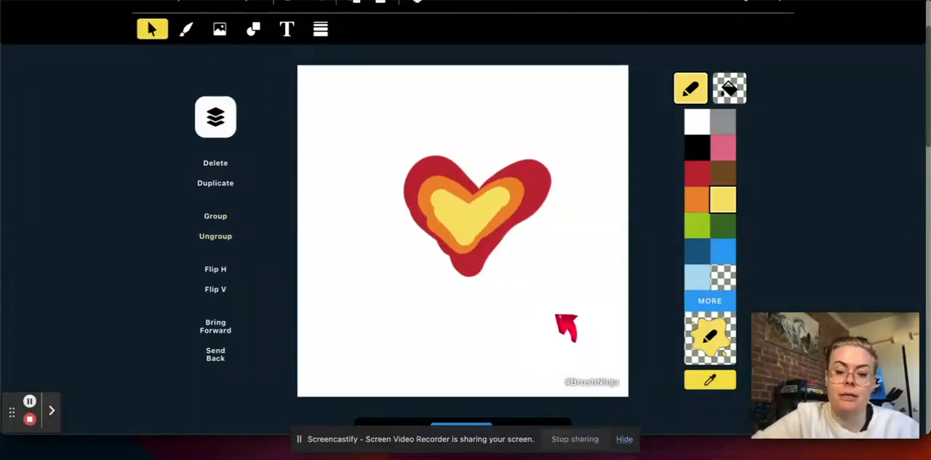
pyautogui.click(460, 214)
pyautogui.moveTo(461, 214)
pyautogui.mouseDown()
pyautogui.moveTo(572, 209)
pyautogui.moveTo(551, 259)
pyautogui.moveTo(381, 249)
pyautogui.moveTo(372, 311)
pyautogui.moveTo(394, 263)
pyautogui.moveTo(460, 227)
pyautogui.moveTo(454, 210)
pyautogui.mouseUp()
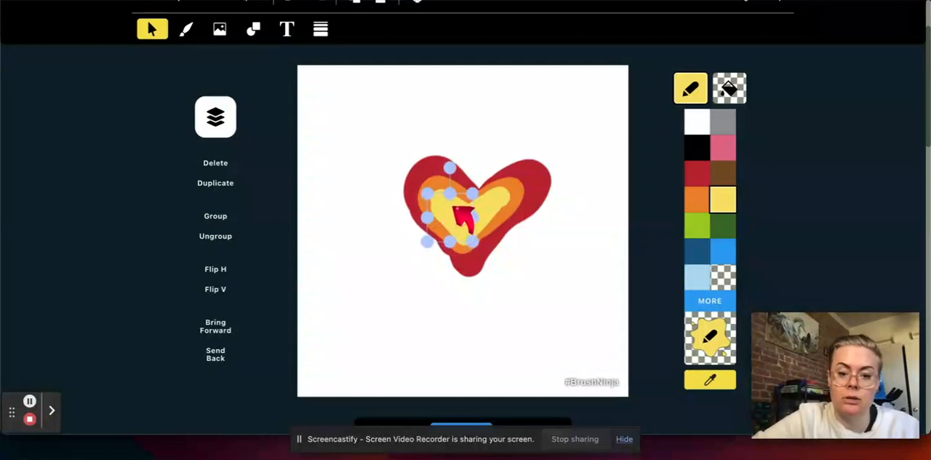
pyautogui.click(217, 218)
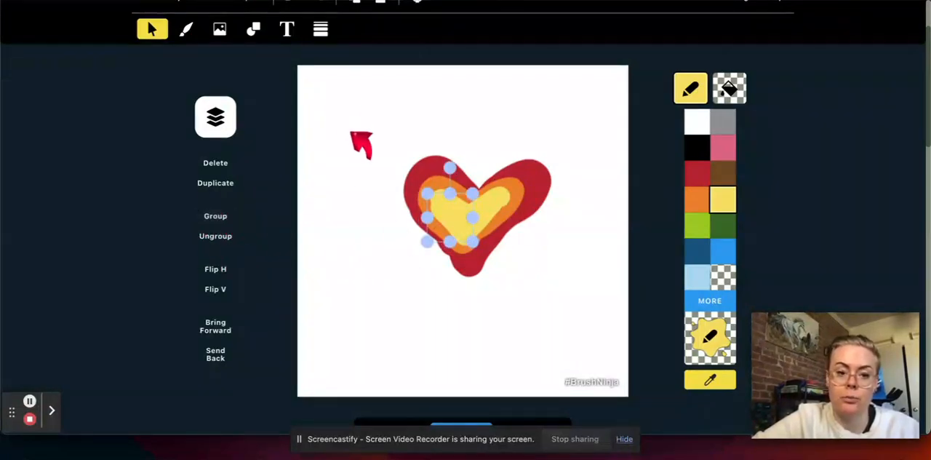
pyautogui.click(331, 103)
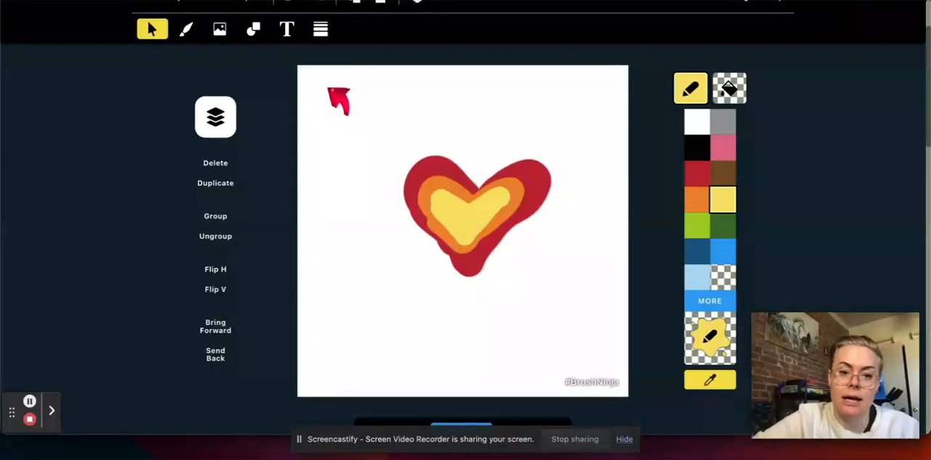
# Select all the red, orange and yellow strokes of the heart and group them
pyautogui.moveTo(345, 106); pyautogui.dragTo(600, 318)
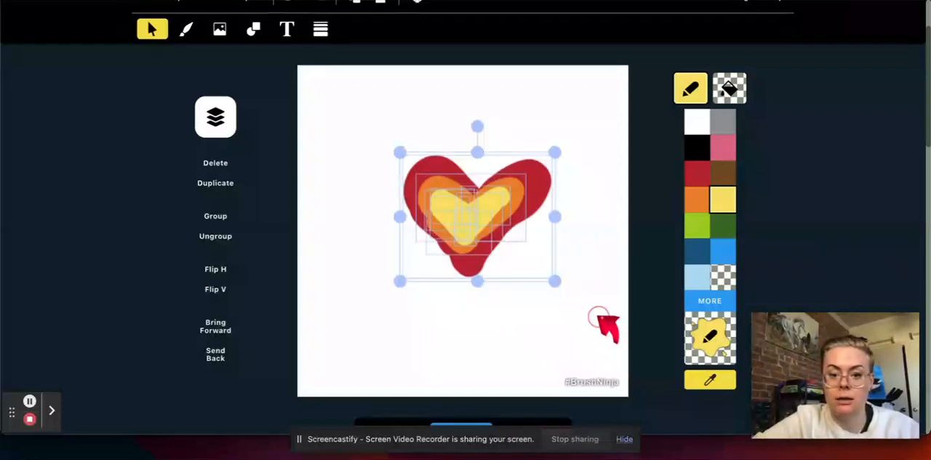
pyautogui.click(227, 220)
# Move the grouped heart towards the canvas's upper left and enlarge it slightly from its lower-right corner
pyautogui.moveTo(490, 216); pyautogui.dragTo(442, 218)
pyautogui.click(476, 326)
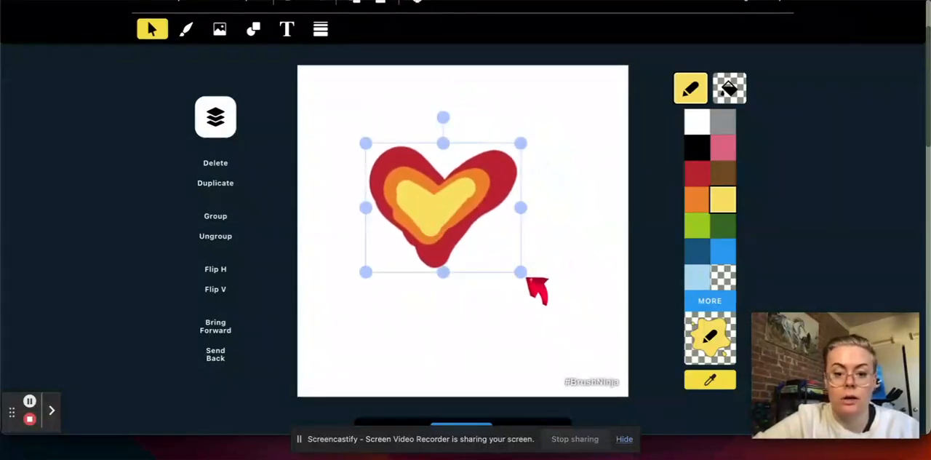
pyautogui.moveTo(521, 274); pyautogui.dragTo(553, 299)
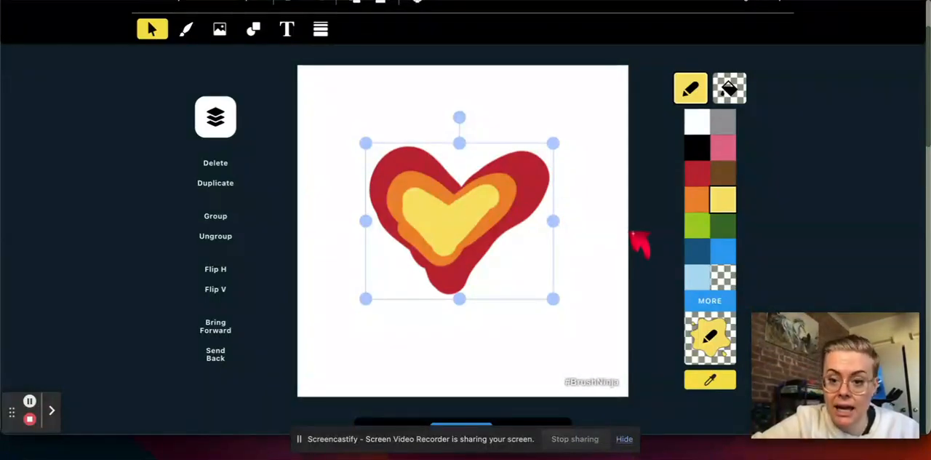
# Recolour the whole grouped heart light green and undo the colour change
pyautogui.click(696, 225)
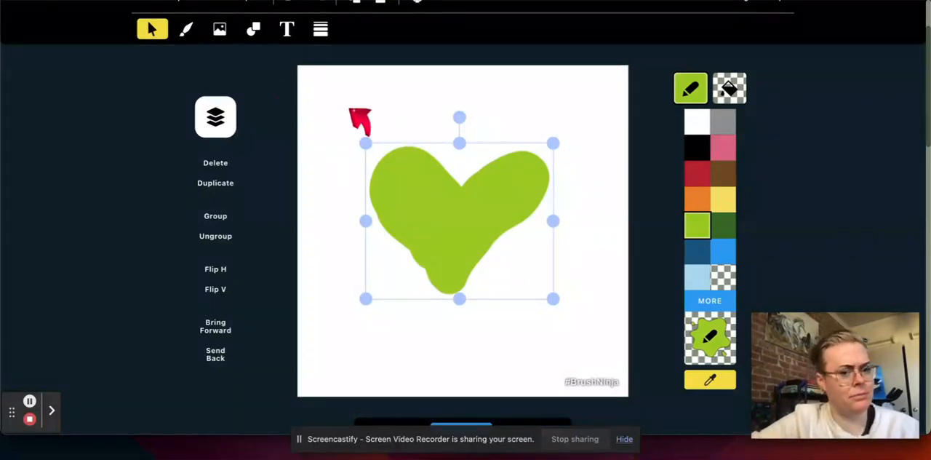
pyautogui.scroll(3, 356, 119)
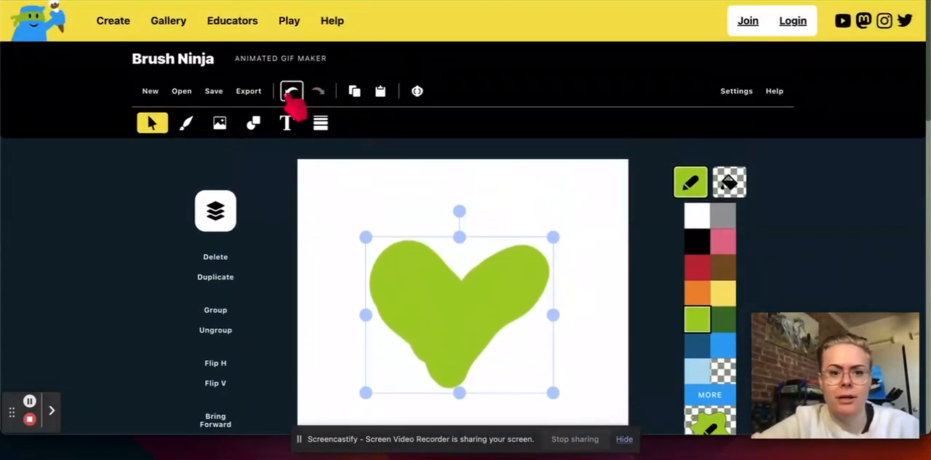
pyautogui.click(291, 91)
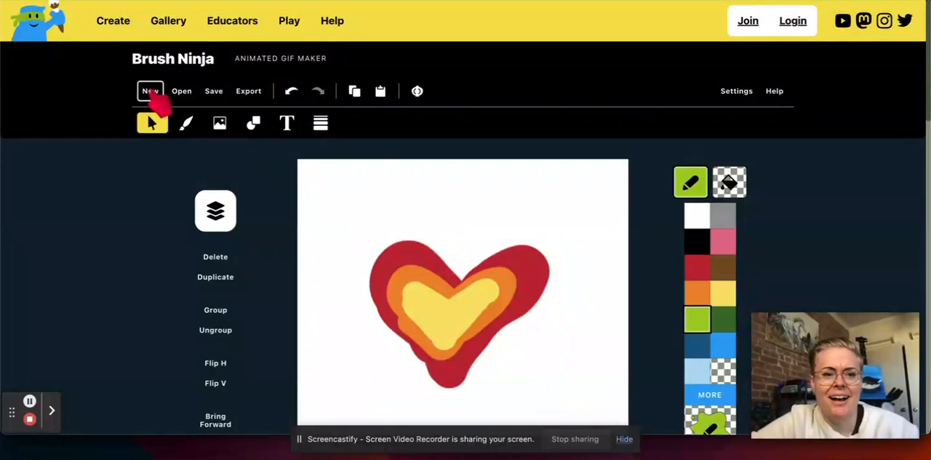
# Paint a light green wing on the heart's left side with the Pencil brush and add thin dark green lines inside it
pyautogui.click(185, 122)
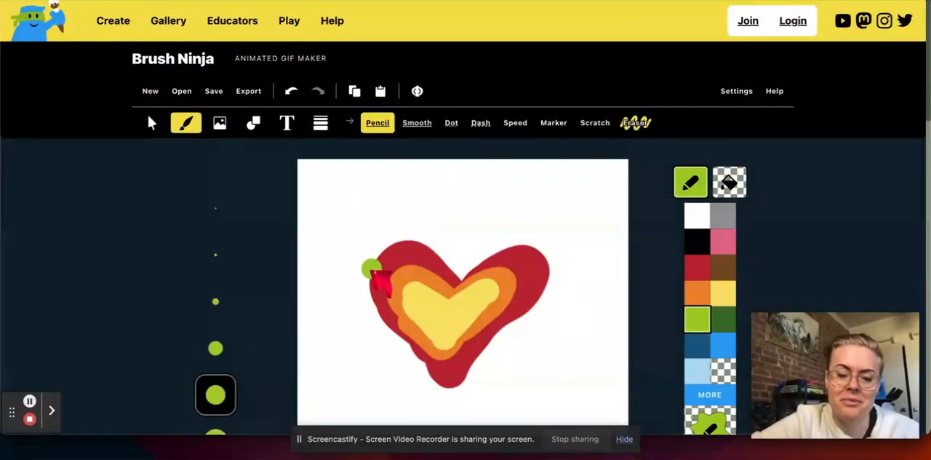
pyautogui.moveTo(372, 273); pyautogui.dragTo(355, 260)
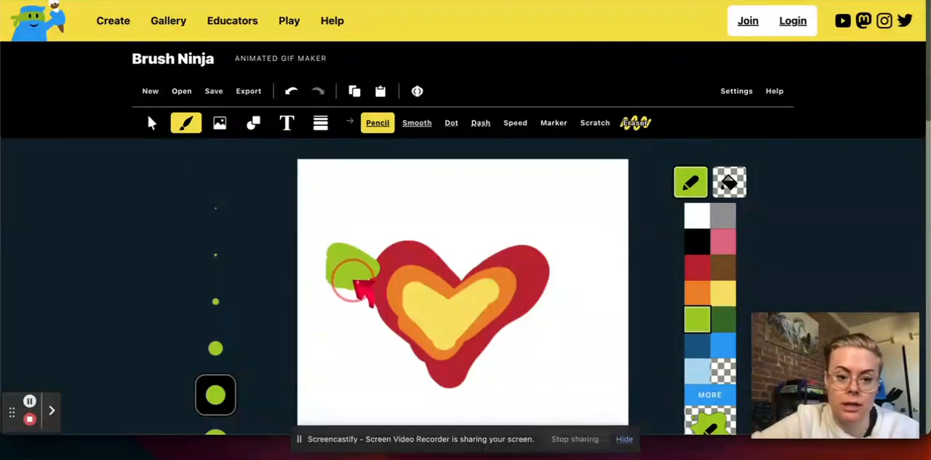
pyautogui.click(724, 320)
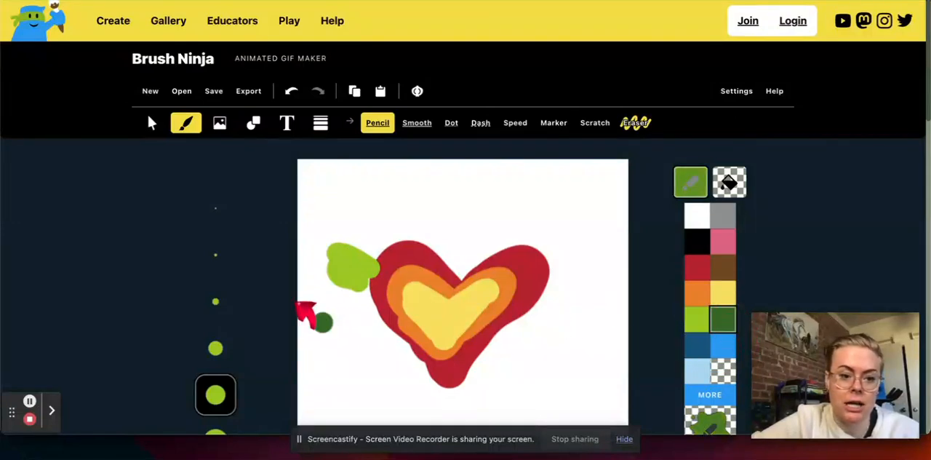
pyautogui.click(214, 252)
pyautogui.moveTo(337, 256); pyautogui.dragTo(374, 272)
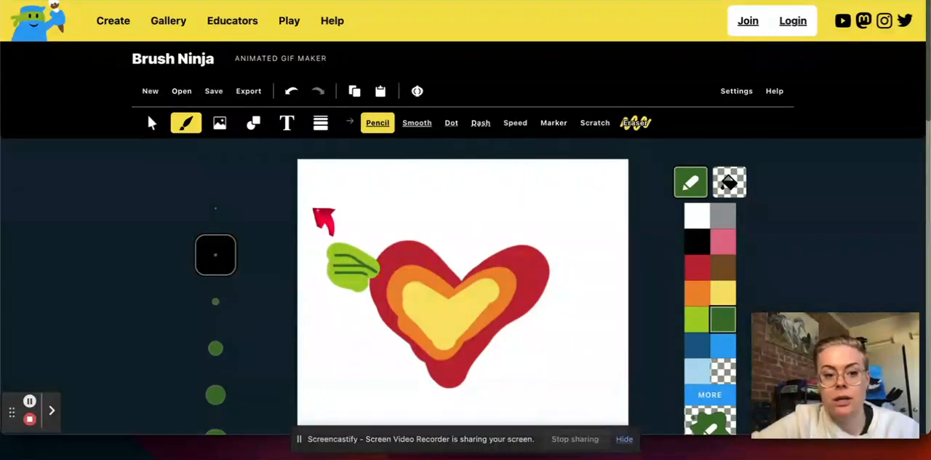
# Move the ungrouped wing's dark line and light green fill separately, and undo the moves
pyautogui.click(153, 123)
pyautogui.moveTo(351, 257); pyautogui.dragTo(360, 206)
pyautogui.moveTo(364, 270); pyautogui.dragTo(366, 244)
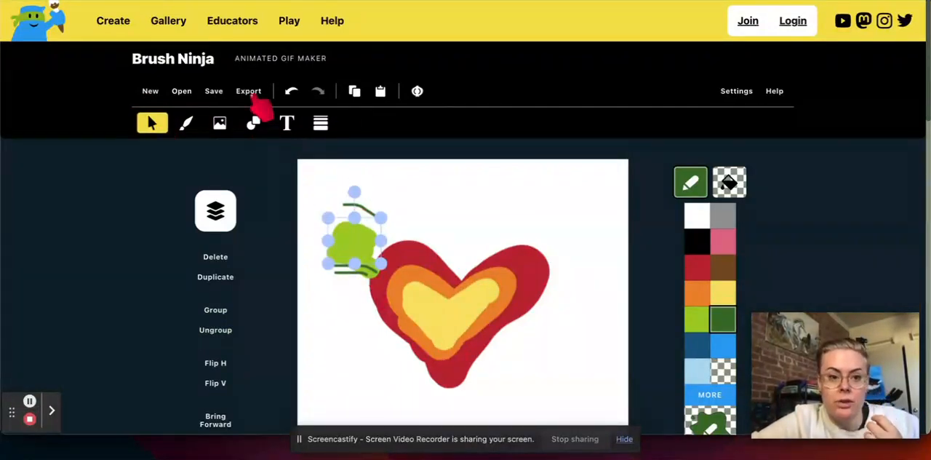
pyautogui.click(291, 91)
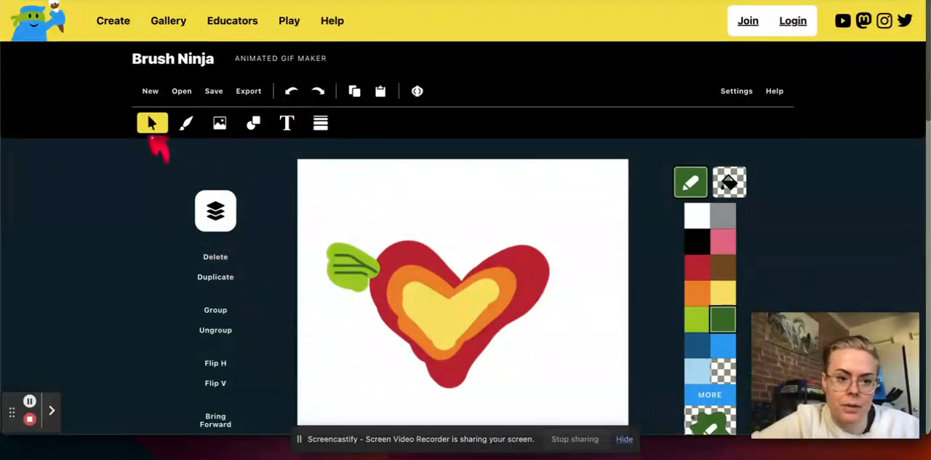
# Select all the left wing's green strokes, shift them slightly and group them
pyautogui.moveTo(307, 224); pyautogui.dragTo(358, 300)
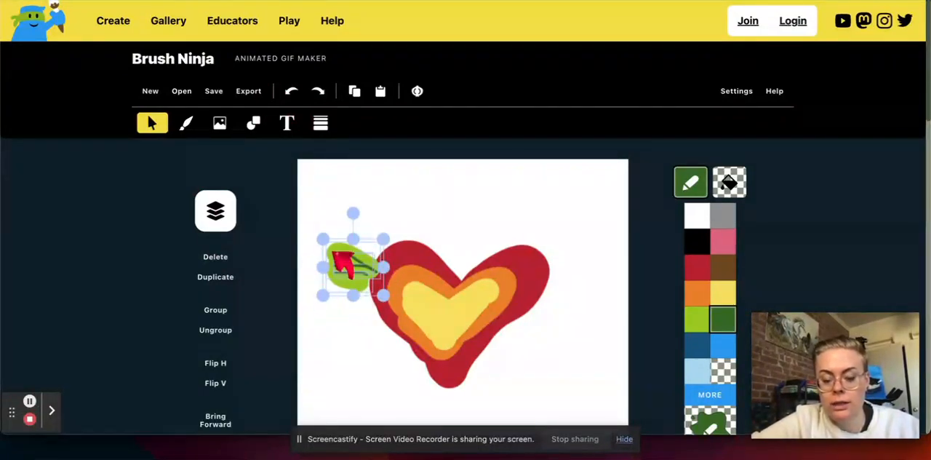
pyautogui.moveTo(355, 262); pyautogui.dragTo(366, 284)
pyautogui.click(219, 313)
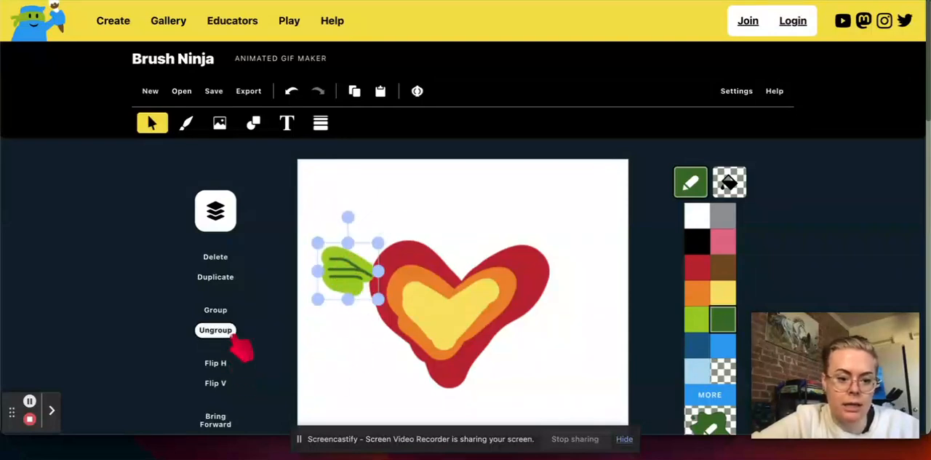
# Duplicate the grouped wing, flip the copy horizontally and place it on the heart's right side
pyautogui.scroll(-3, 243, 347)
pyautogui.scroll(2, 243, 345)
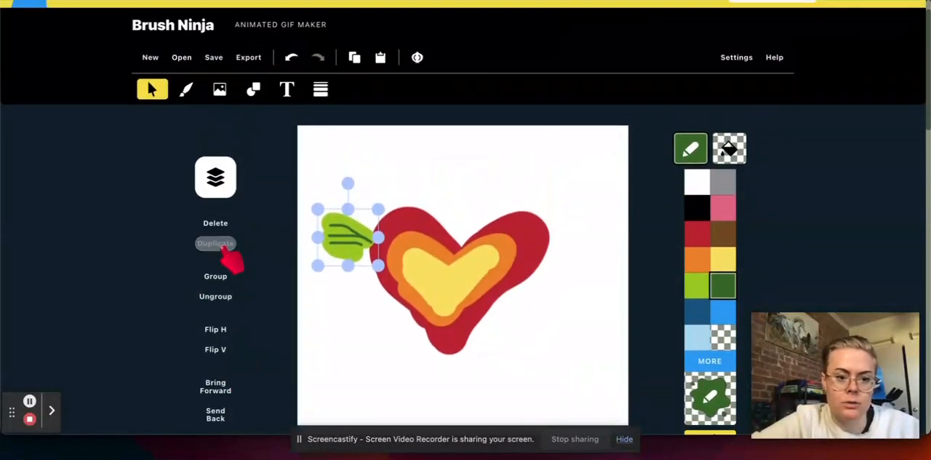
pyautogui.click(219, 245)
pyautogui.moveTo(364, 251); pyautogui.dragTo(577, 248)
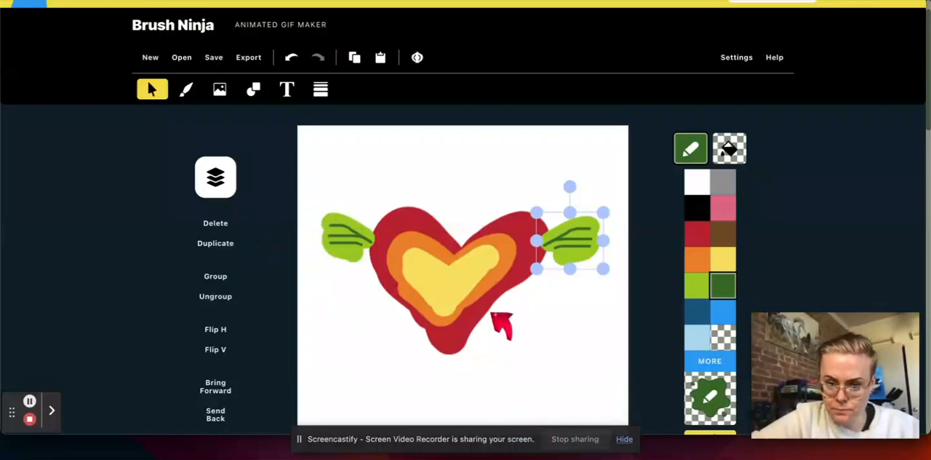
# Duplicate the winged heart frame to make a second animation frame
pyautogui.scroll(-3, 551, 371)
pyautogui.scroll(-2, 491, 345)
pyautogui.click(443, 334)
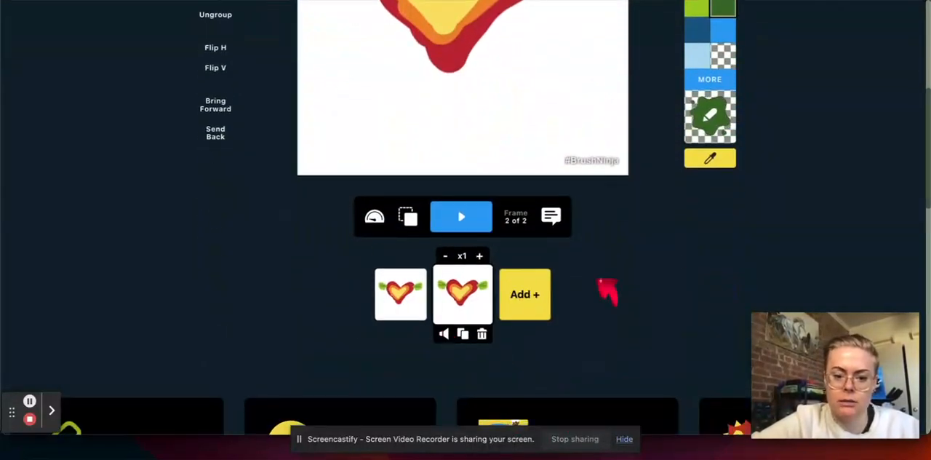
# On the second frame, tilt the left wing clockwise and the right wing counterclockwise, raising both against the heart
pyautogui.scroll(5, 607, 289)
pyautogui.click(348, 216)
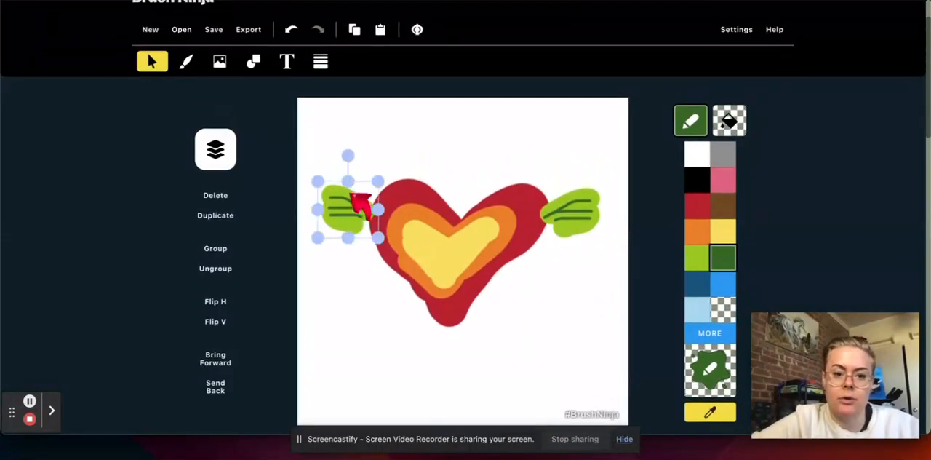
pyautogui.moveTo(348, 143); pyautogui.dragTo(370, 156)
pyautogui.click(348, 209)
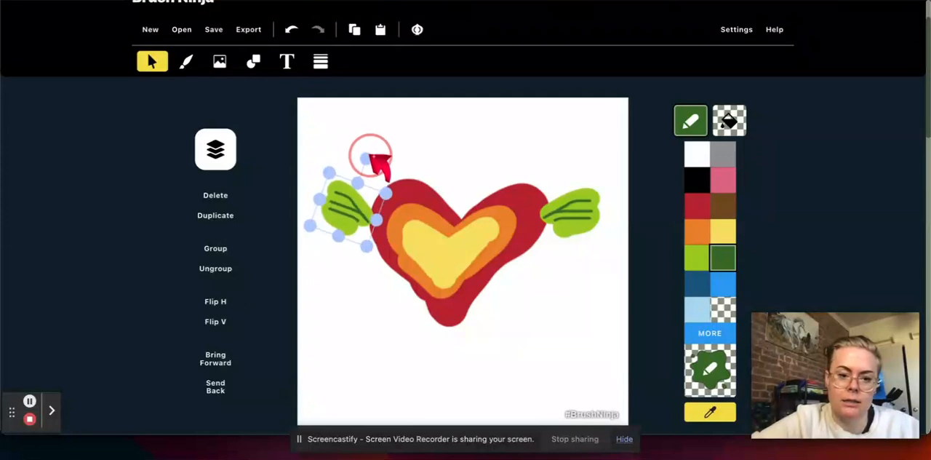
pyautogui.moveTo(353, 225); pyautogui.dragTo(360, 212)
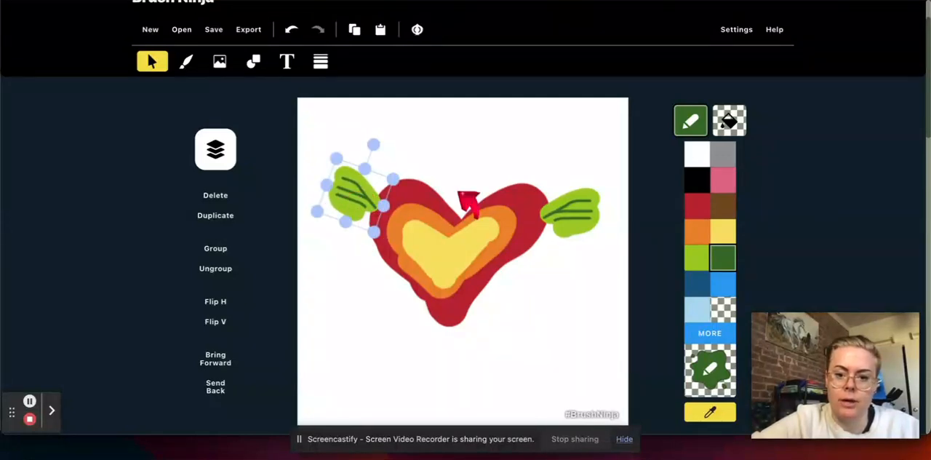
pyautogui.click(595, 217)
pyautogui.moveTo(570, 156); pyautogui.dragTo(573, 211)
# Play the two-frame wing-flapping animation, stop it and review the frames
pyautogui.scroll(-2, 535, 371)
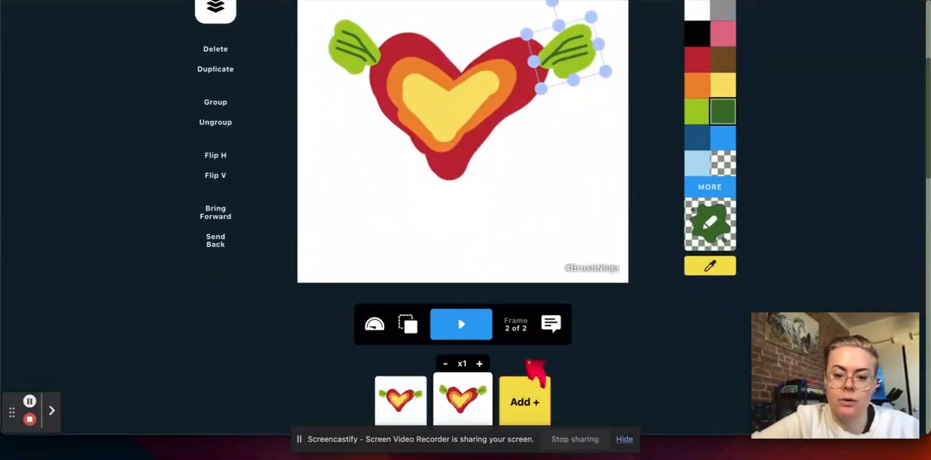
pyautogui.scroll(1, 535, 371)
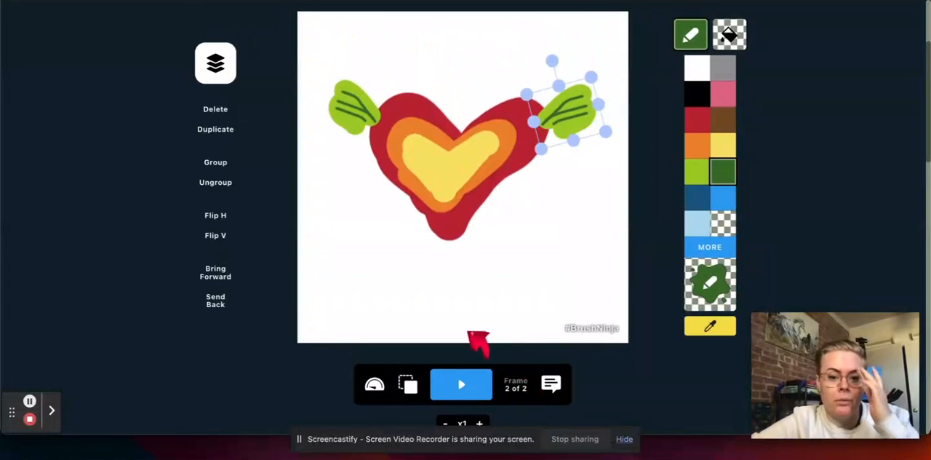
pyautogui.click(463, 385)
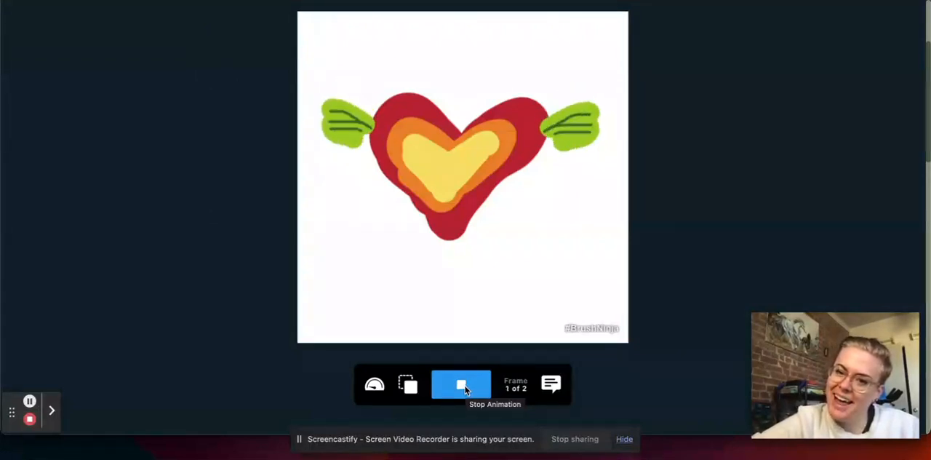
pyautogui.click(465, 388)
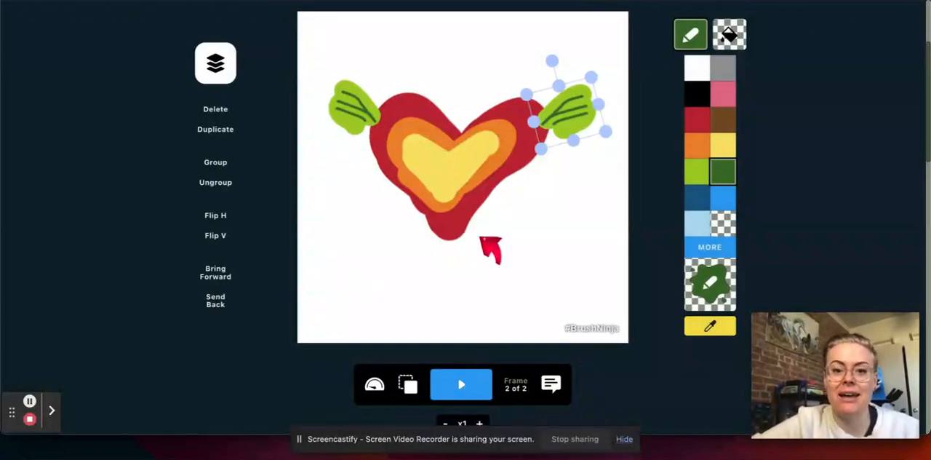
pyautogui.scroll(-3, 486, 244)
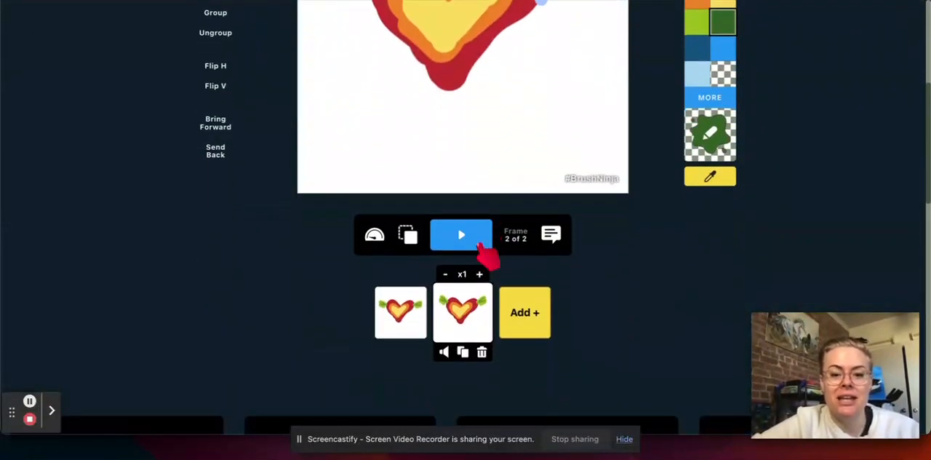
pyautogui.scroll(3, 421, 124)
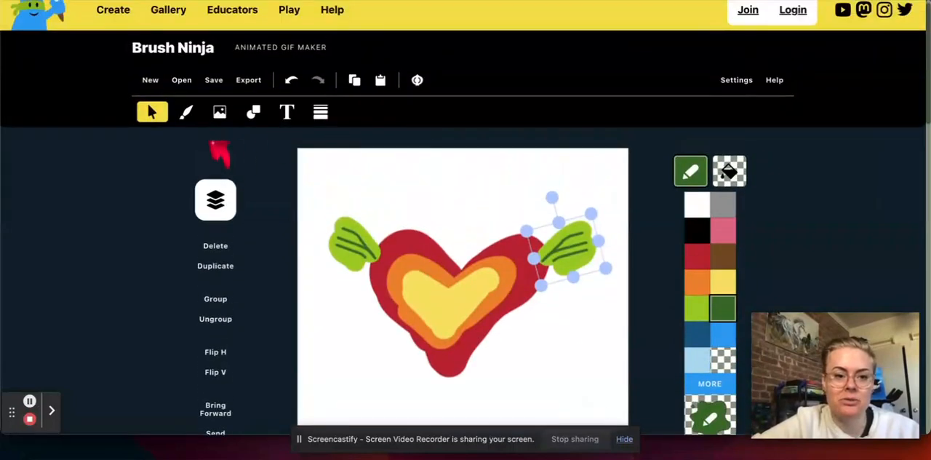
# Switch back to the selection tool and delete the heart's right wing on the second frame
pyautogui.click(186, 111)
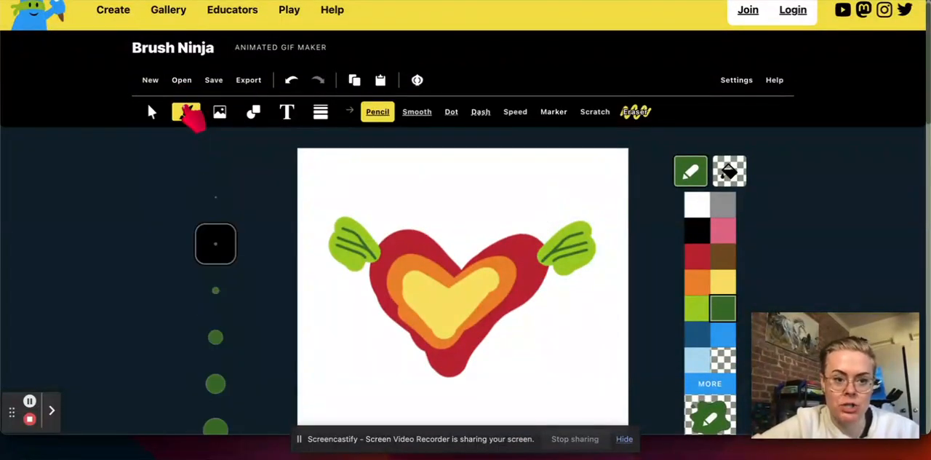
pyautogui.click(151, 111)
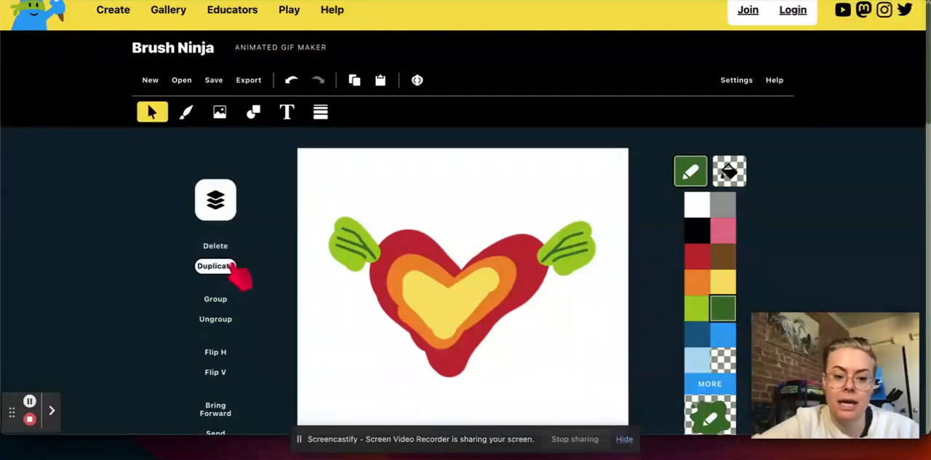
pyautogui.scroll(-1, 262, 373)
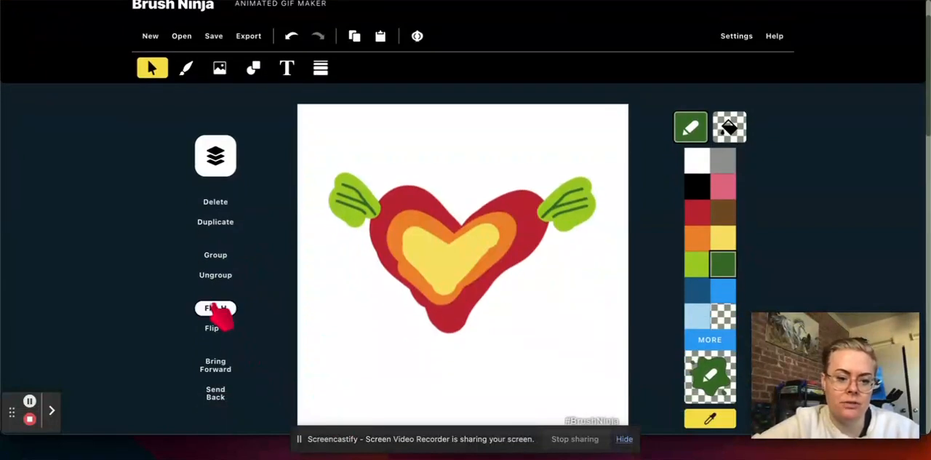
pyautogui.click(582, 195)
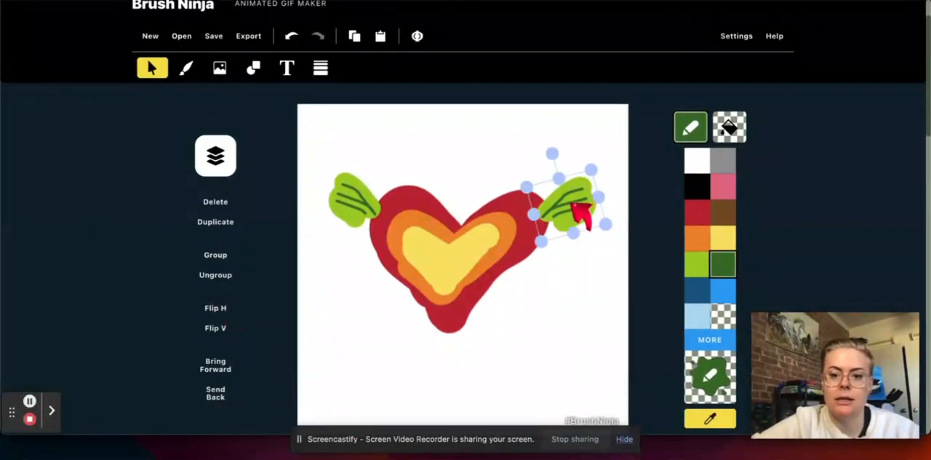
pyautogui.click(227, 204)
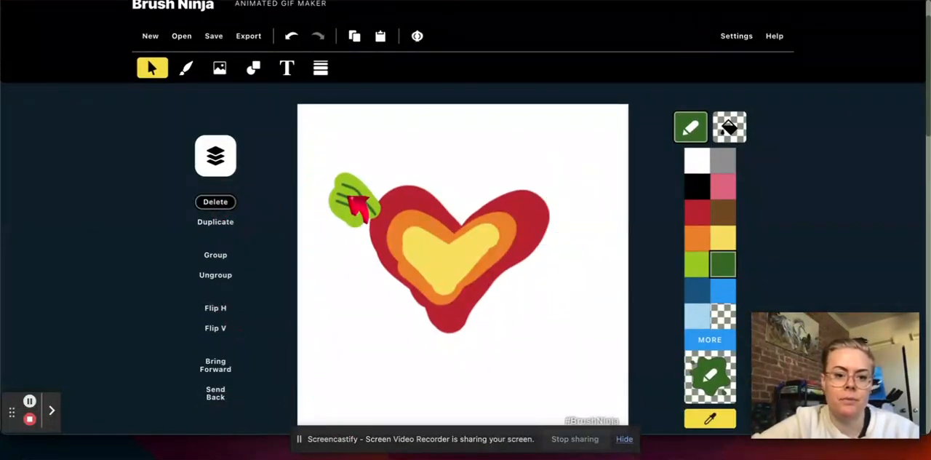
# Duplicate the left wing, flip the copy horizontally, and position and tilt it on the heart's right side
pyautogui.click(355, 204)
pyautogui.click(227, 223)
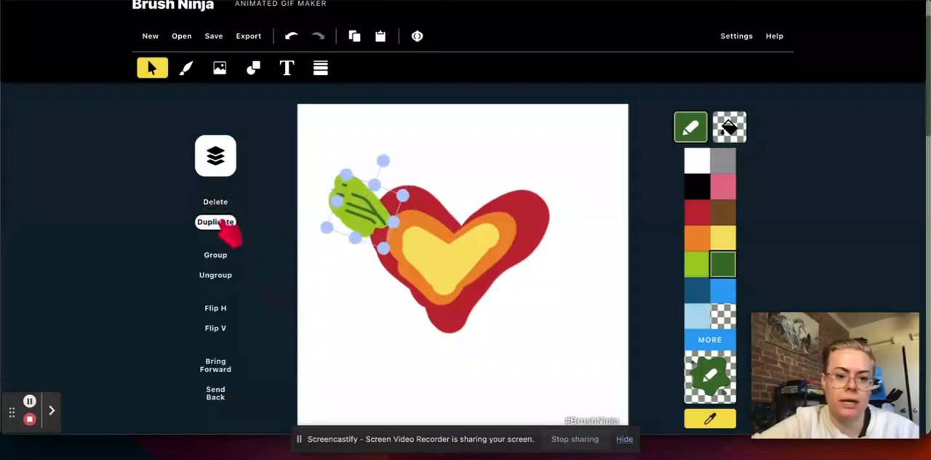
pyautogui.click(217, 310)
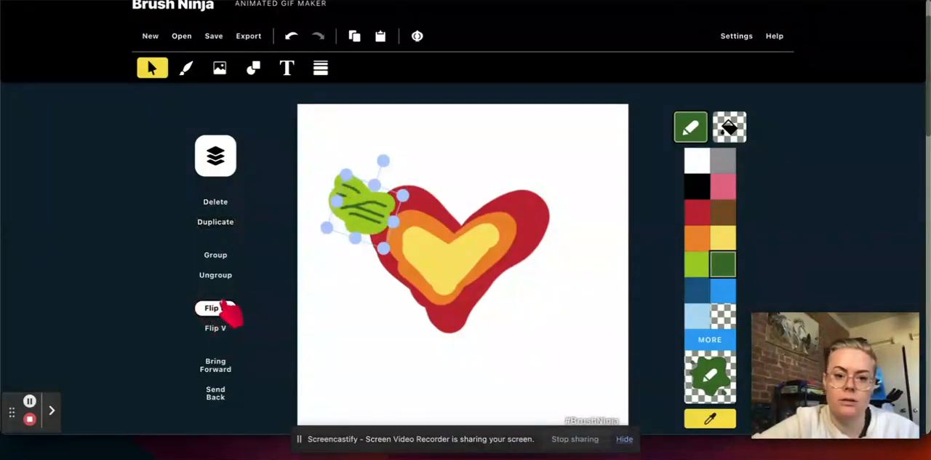
pyautogui.moveTo(376, 209); pyautogui.dragTo(575, 218)
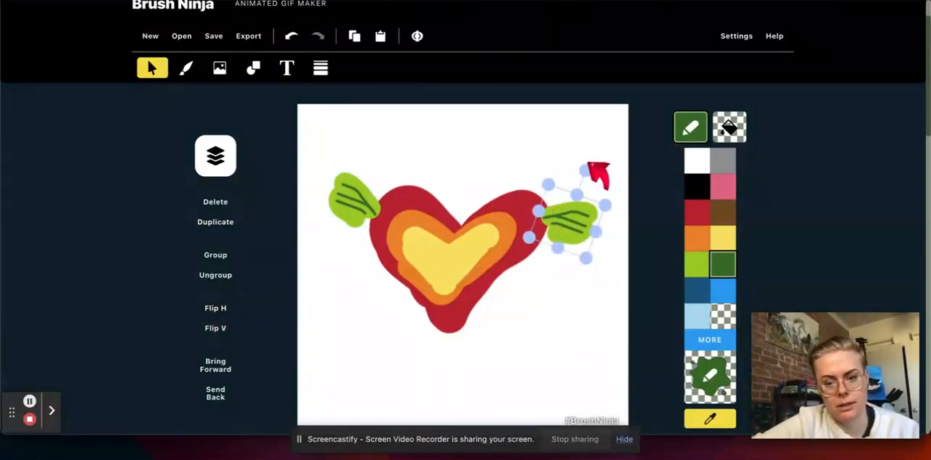
pyautogui.moveTo(588, 169); pyautogui.dragTo(578, 165)
pyautogui.moveTo(580, 230)
pyautogui.mouseDown()
pyautogui.moveTo(582, 193)
pyautogui.moveTo(577, 224)
pyautogui.mouseUp()
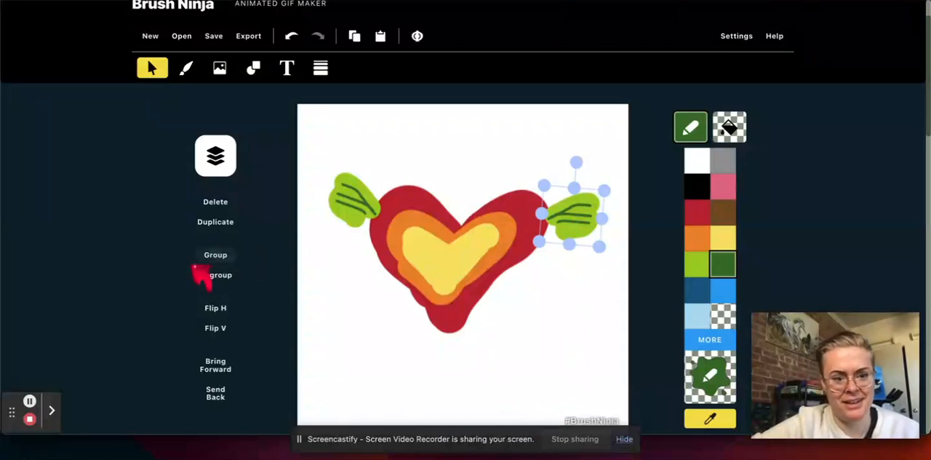
# Flip the grouped heart vertically several times, ending with it upright
pyautogui.scroll(-2, 245, 364)
pyautogui.click(418, 205)
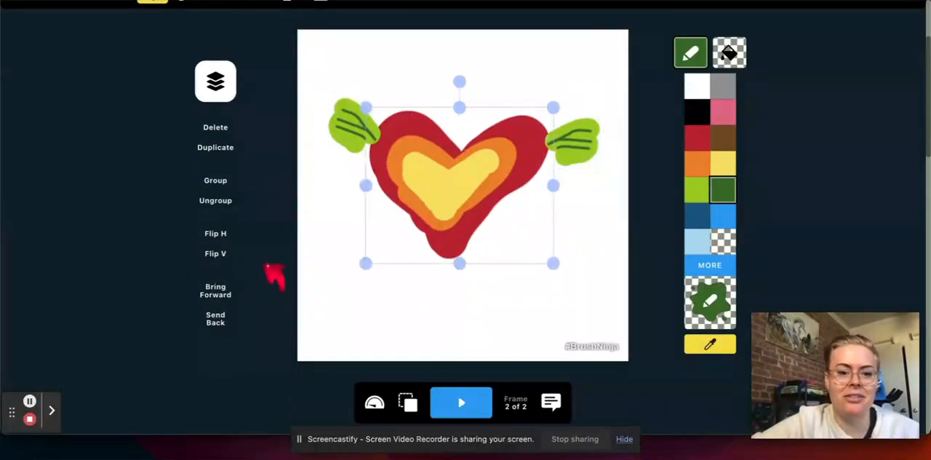
pyautogui.click(218, 253)
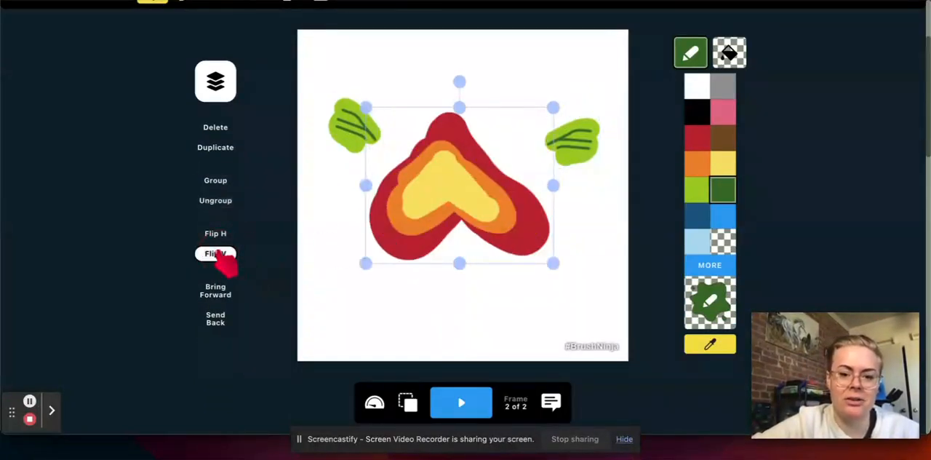
pyautogui.click(222, 255)
pyautogui.click(222, 255)
pyautogui.click(222, 255)
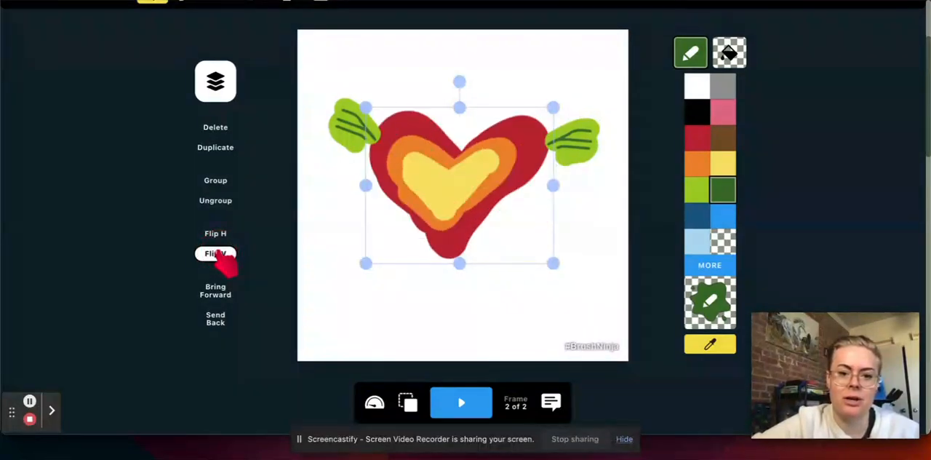
pyautogui.click(221, 255)
pyautogui.click(222, 255)
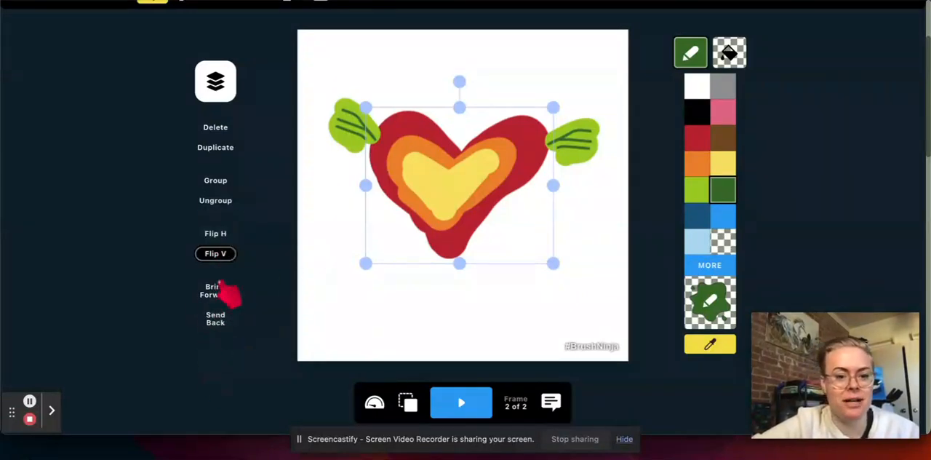
# Move the grouped heart slightly up and to the right between the wings
pyautogui.scroll(3, 252, 183)
pyautogui.scroll(1, 252, 184)
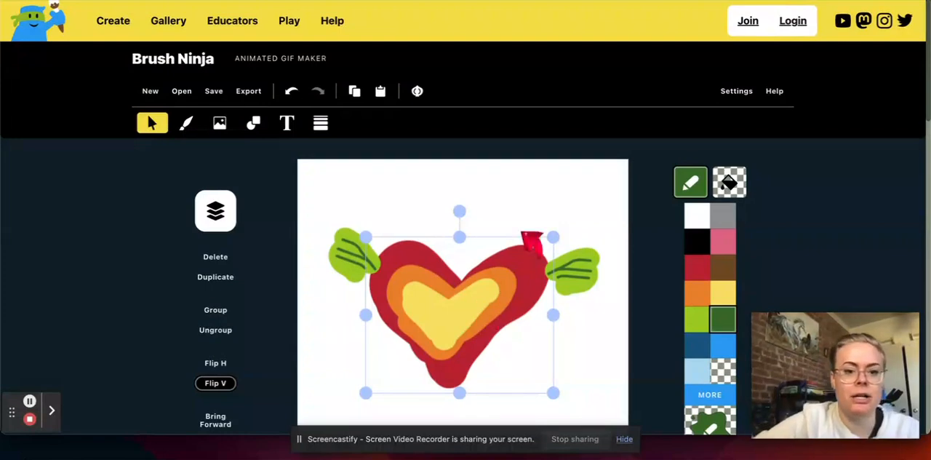
pyautogui.moveTo(474, 318); pyautogui.dragTo(477, 310)
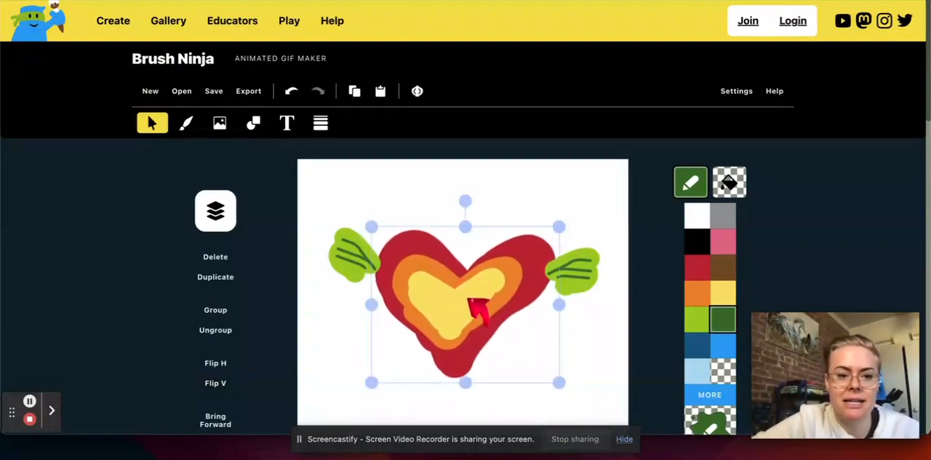